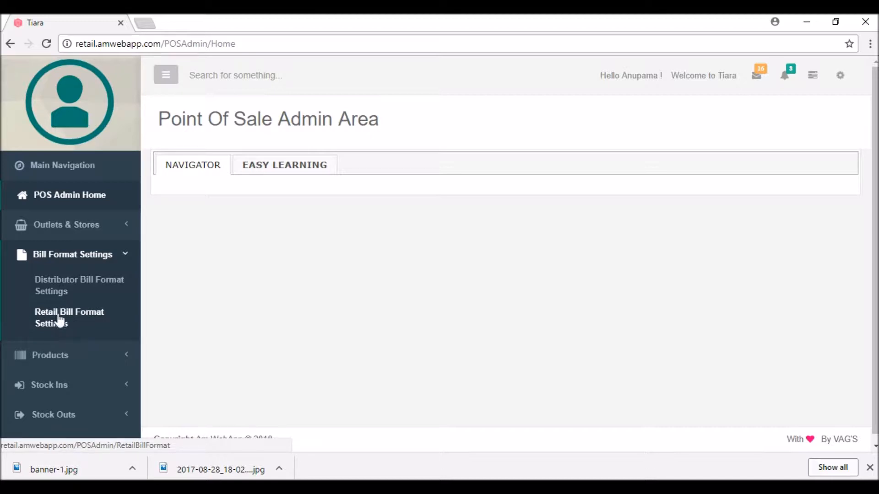
Start a new distributor bill format and name it "Tiara D Format"
click(55, 292)
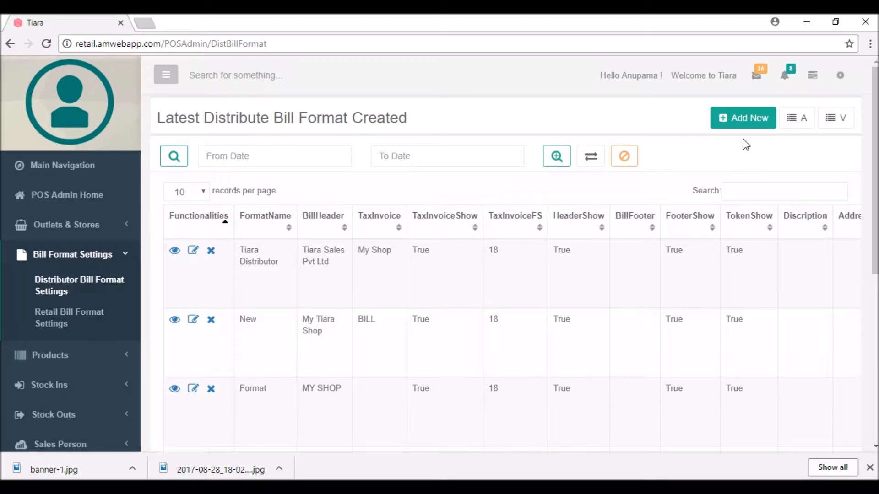
click(740, 121)
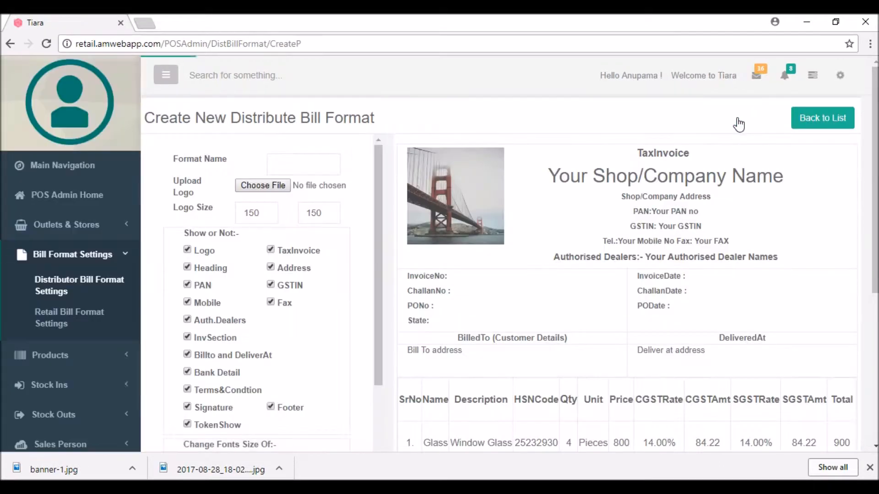
mouse_move(874, 198)
mouse_down()
mouse_move(874, 287)
mouse_move(874, 192)
mouse_up()
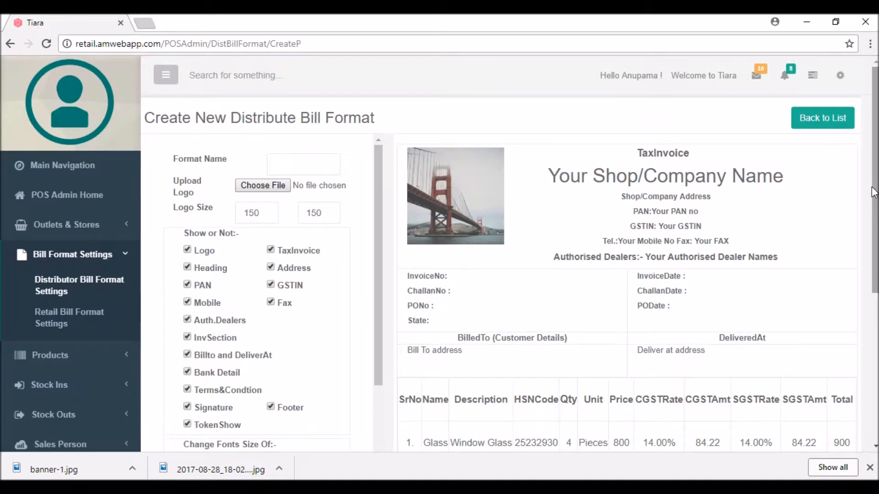
click(281, 163)
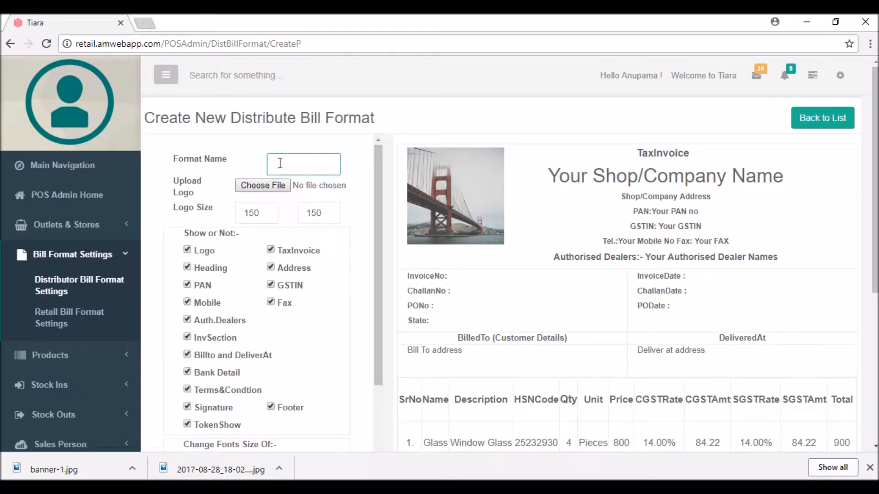
text(Tiara )
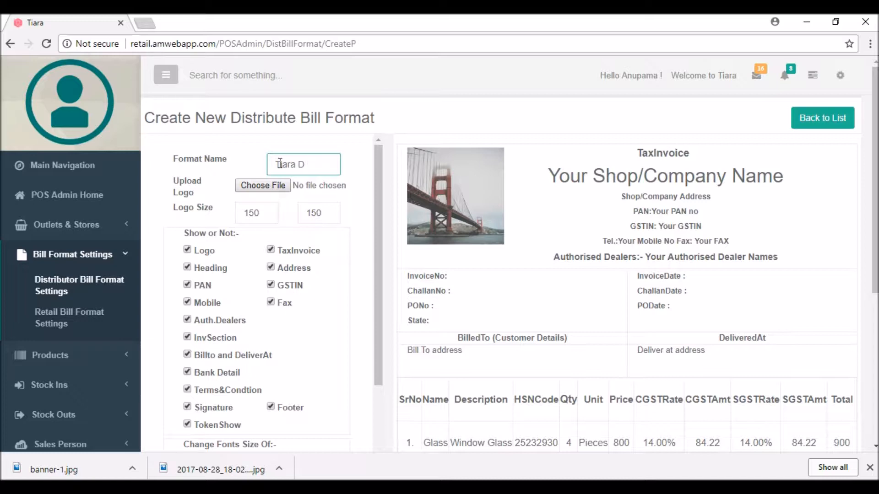
text(D Format)
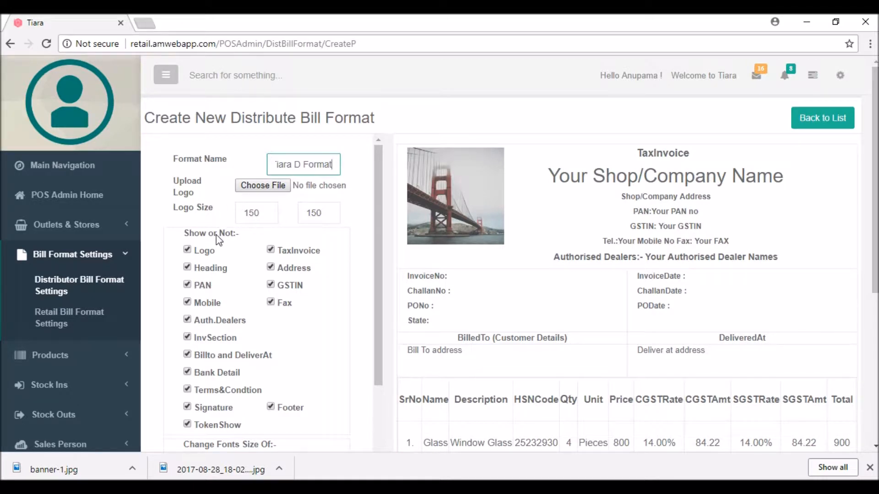
Hide the logo and fax from the bill layout, and switch the heading off and back on
click(188, 251)
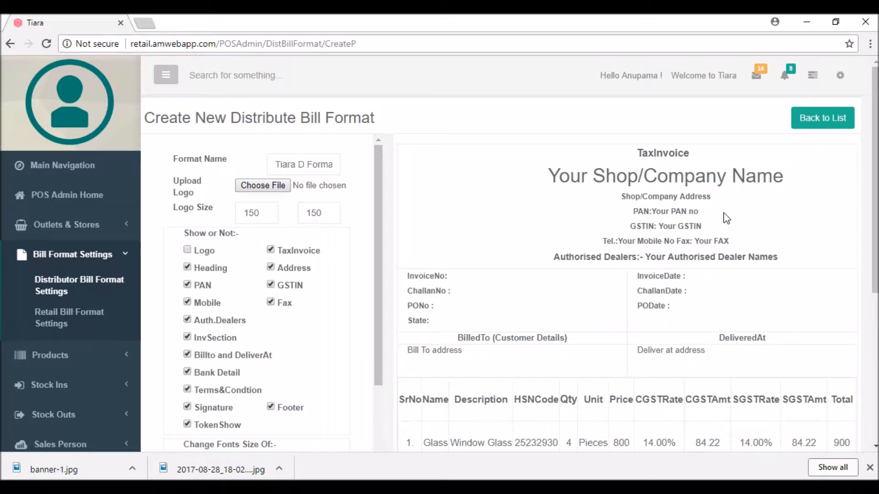
click(270, 302)
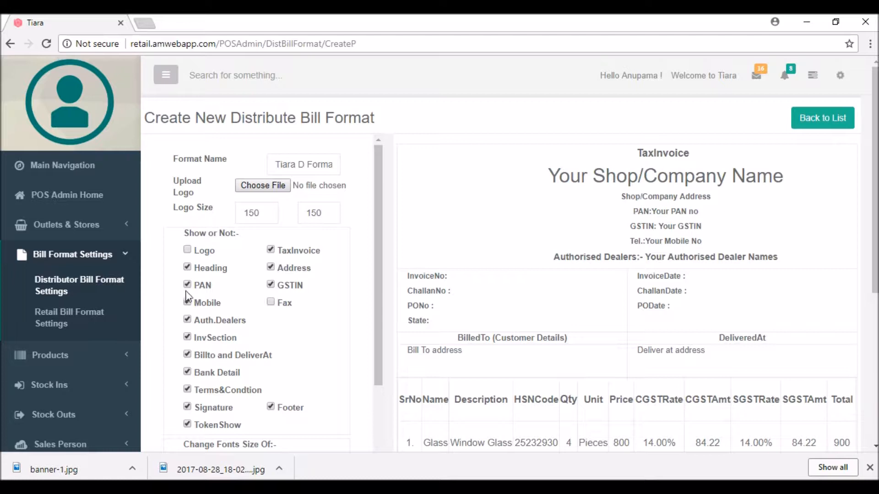
click(188, 267)
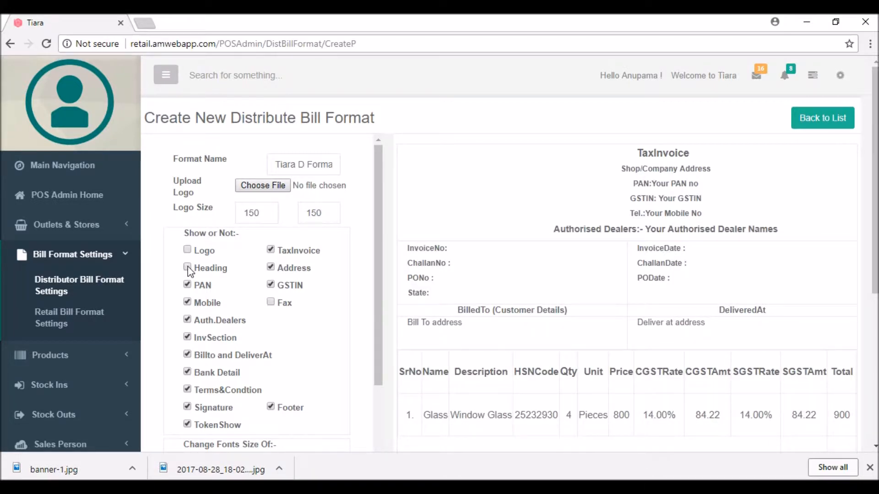
click(187, 267)
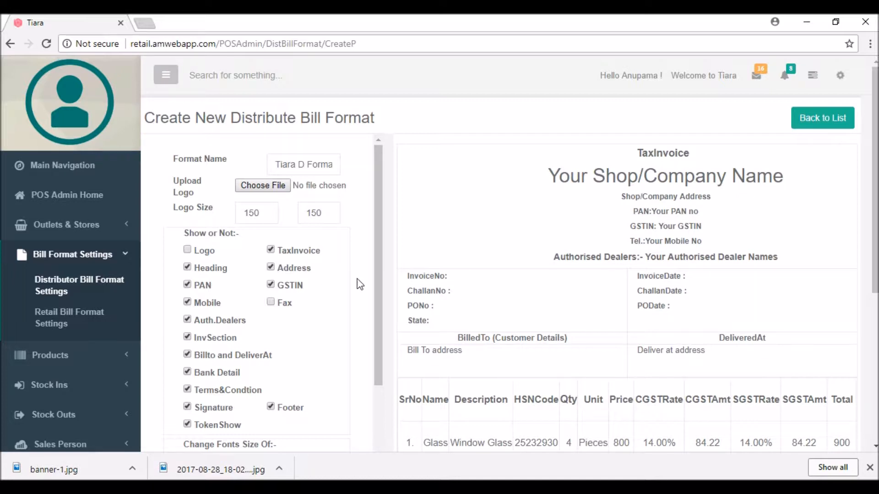
Set the heading's font size to 40
drag(375, 289, 375, 344)
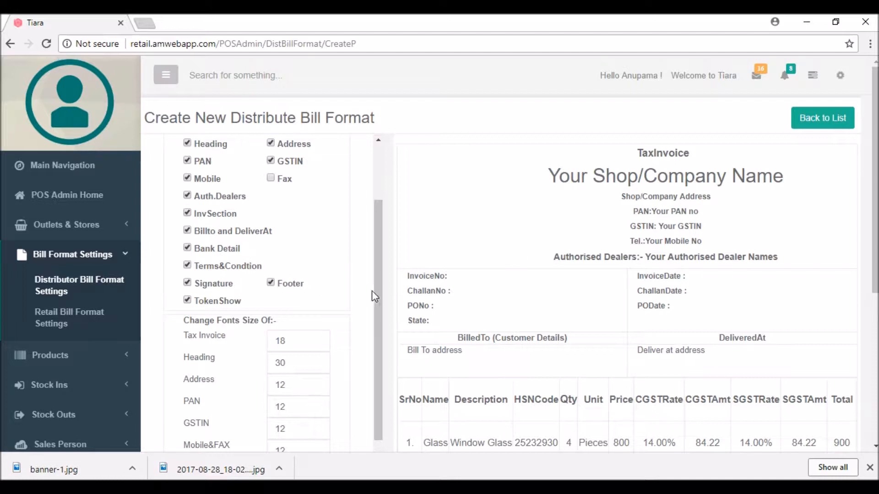
drag(374, 295, 375, 325)
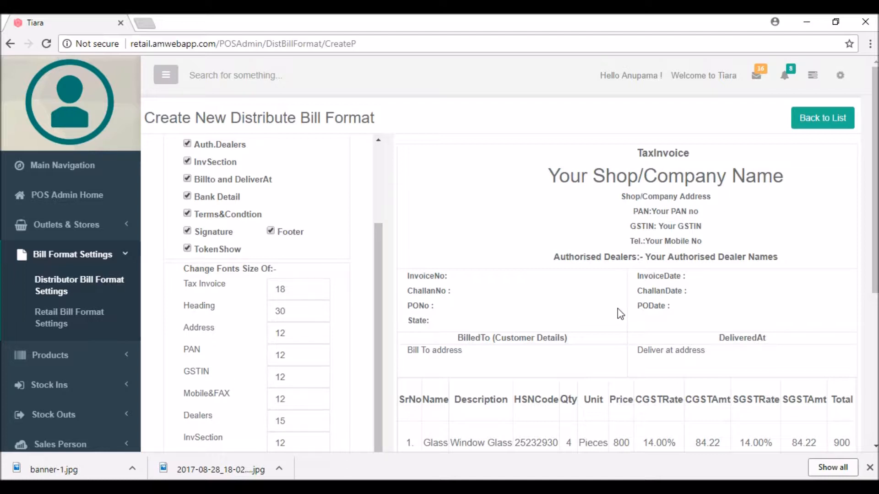
click(294, 312)
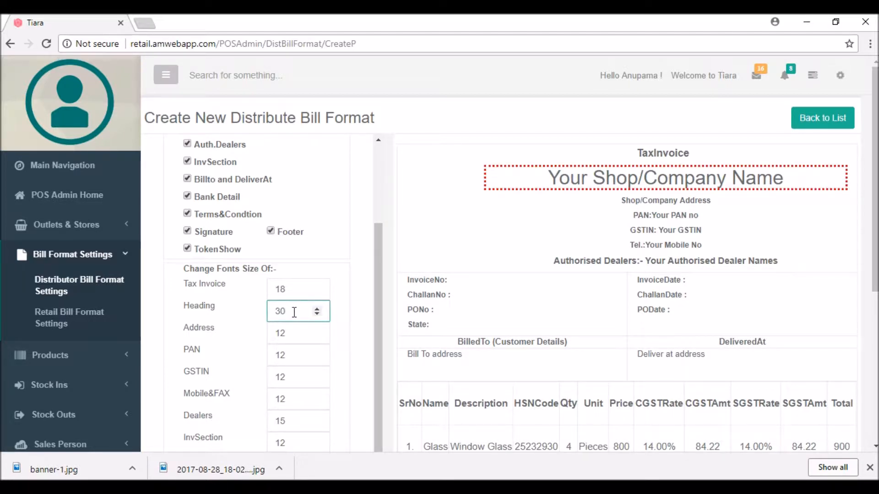
key(BackSpace)
key(BackSpace)
text(4)
click(351, 290)
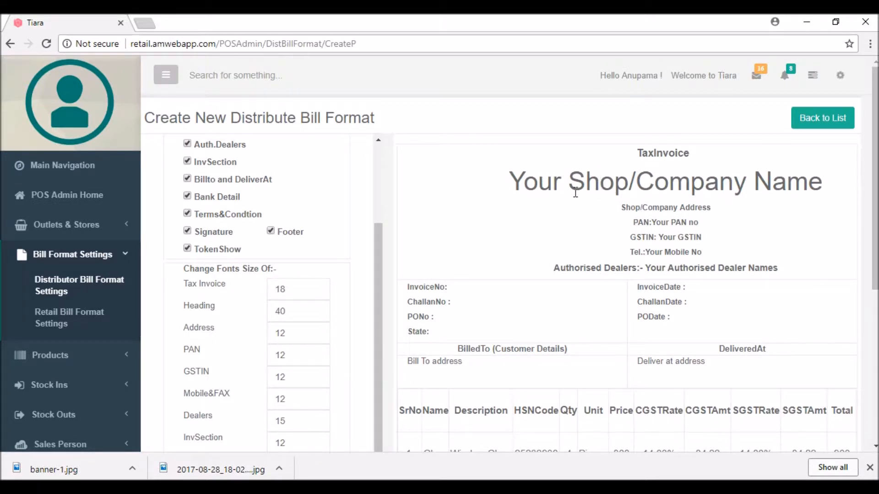
click(291, 292)
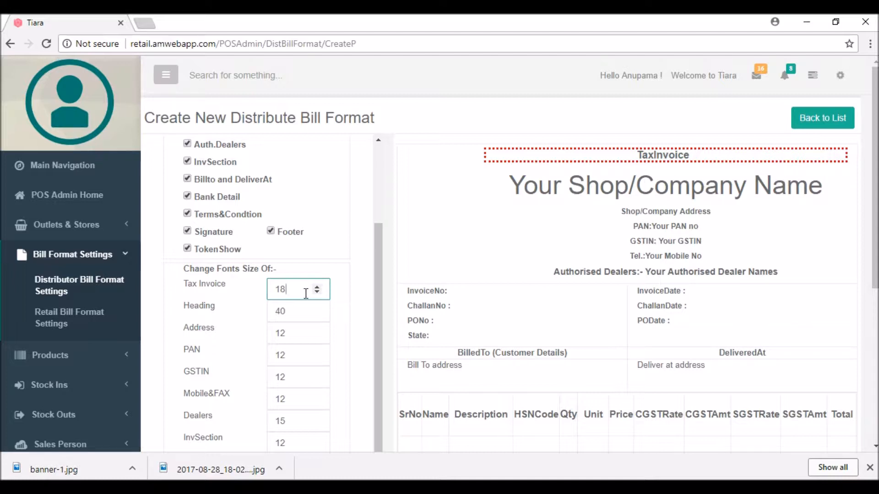
click(295, 334)
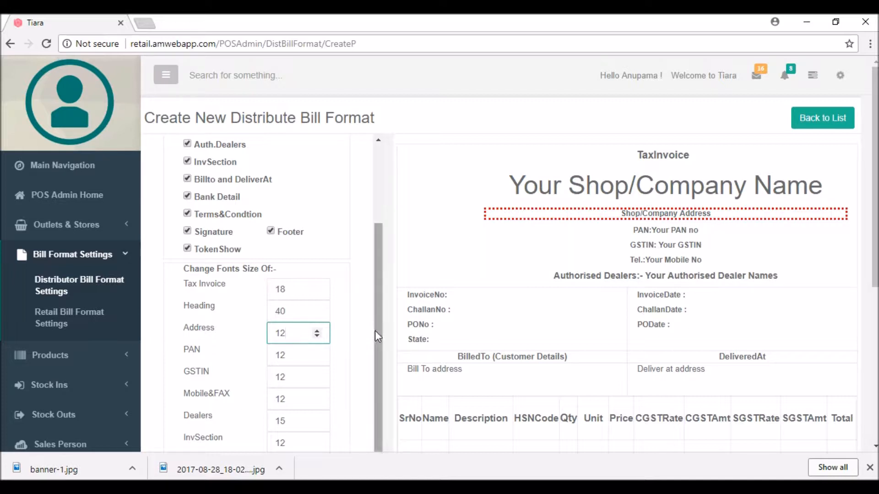
Change the bill's tax invoice text to "My Shop"
drag(375, 330, 370, 465)
drag(874, 172, 874, 248)
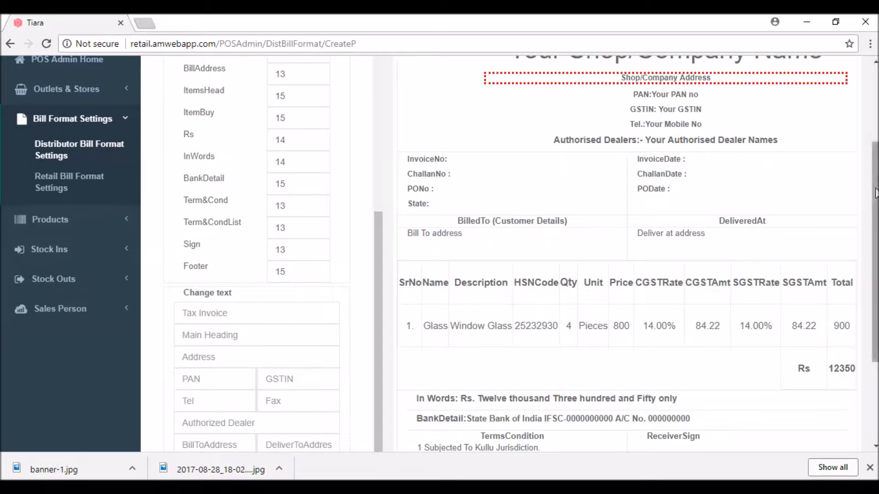
drag(876, 194, 877, 185)
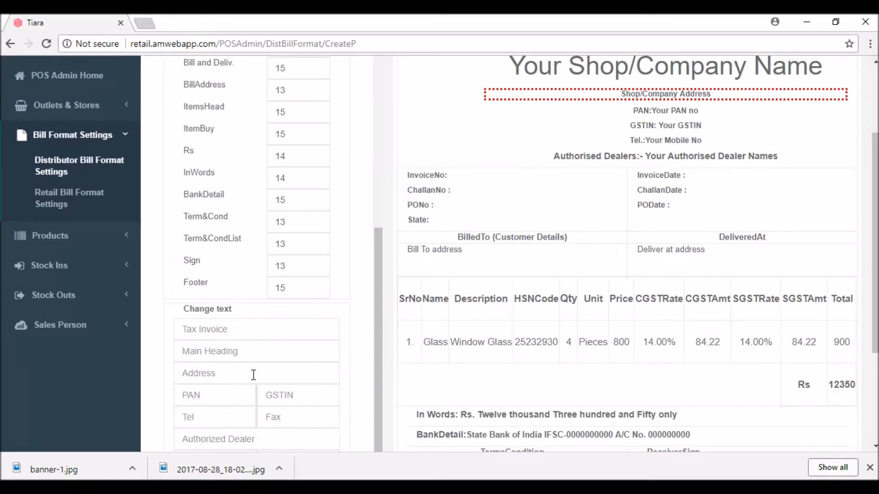
click(243, 334)
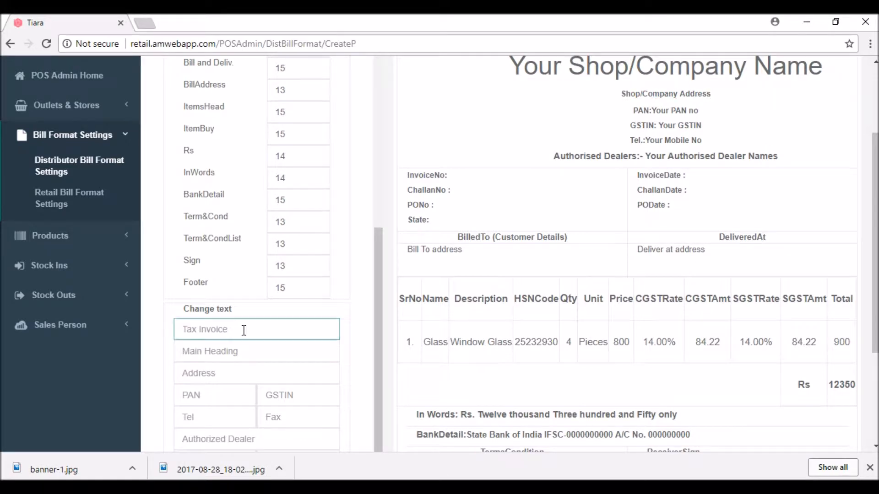
drag(875, 261, 875, 243)
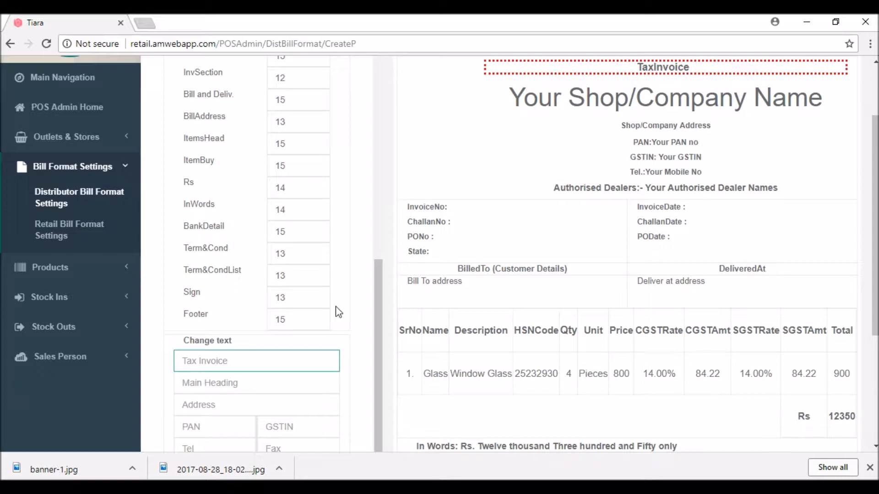
text(My Shop)
click(354, 326)
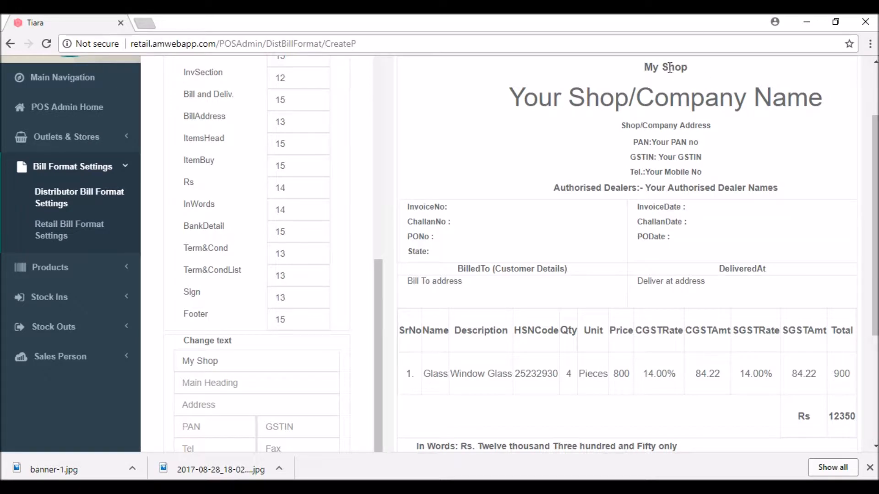
Set the bill's main heading text to "Tiara Traders"
click(229, 381)
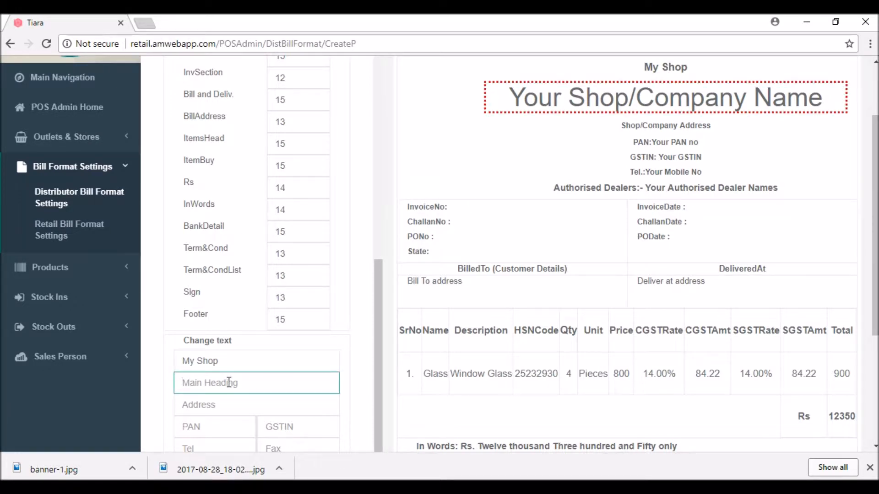
text(Ti)
right_click(229, 382)
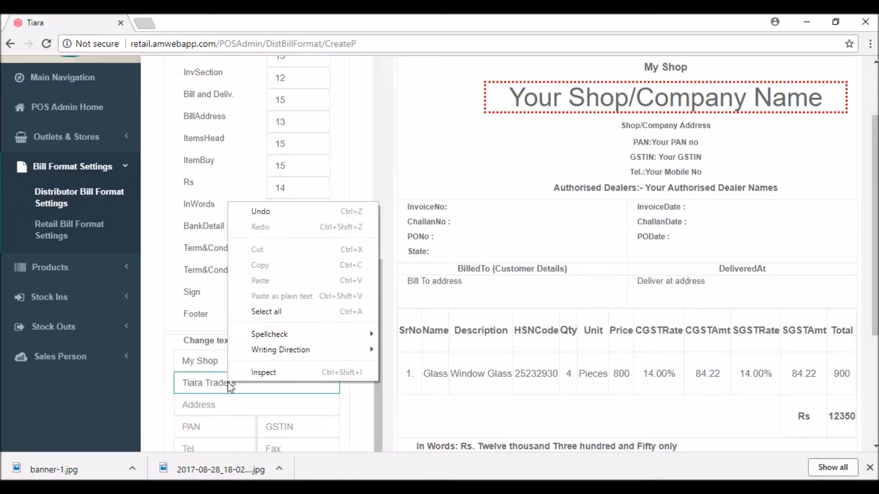
click(365, 406)
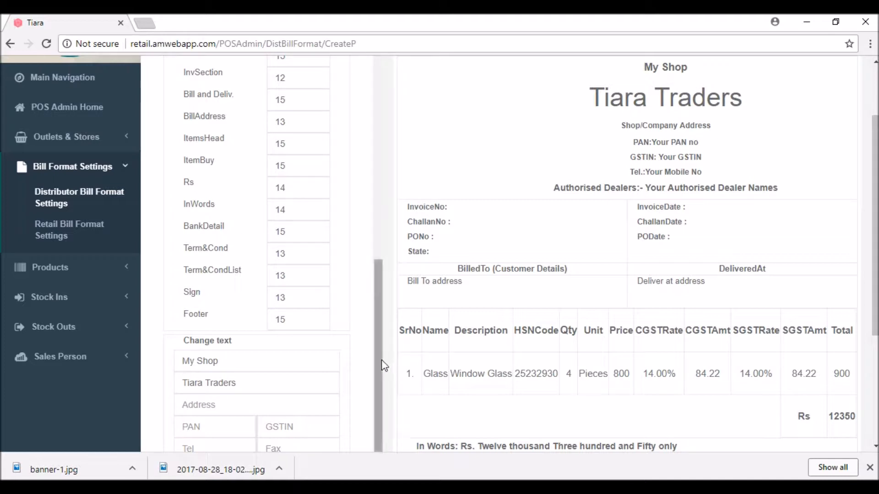
Fill in the shop's address text for the bill
scroll(380, 383, down, 3)
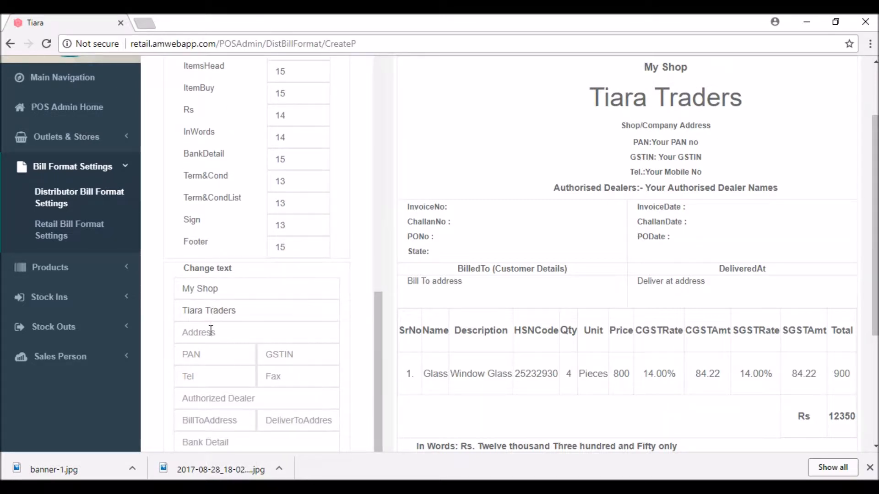
click(211, 334)
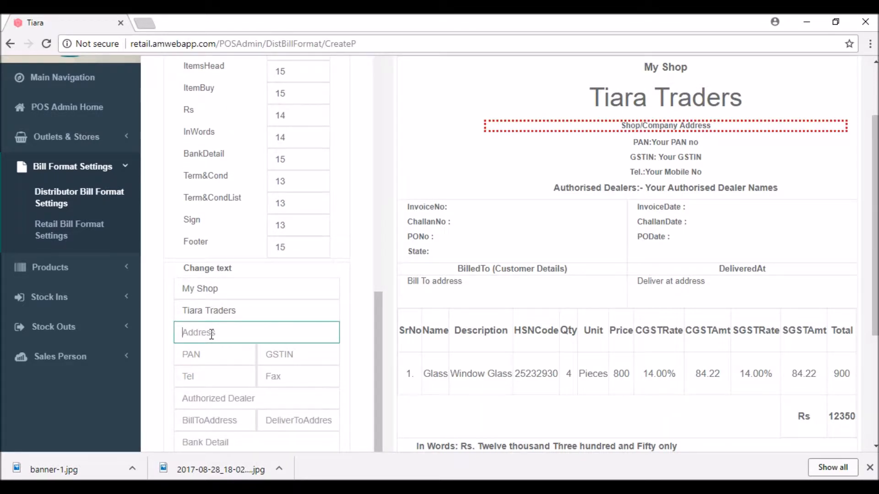
text(G)
key(BackSpace)
text(Manali)
click(212, 354)
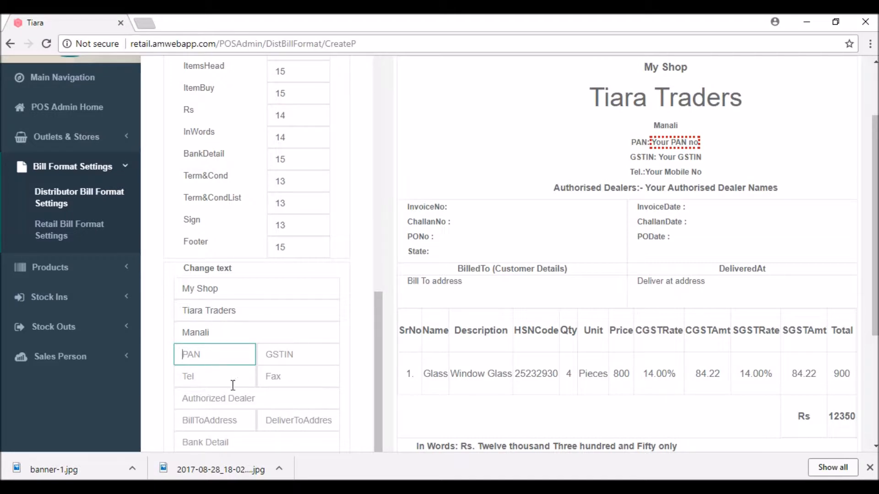
Add a fifth term and condition reading "5.Items Can be replaced within two days"
scroll(376, 426, down, 2)
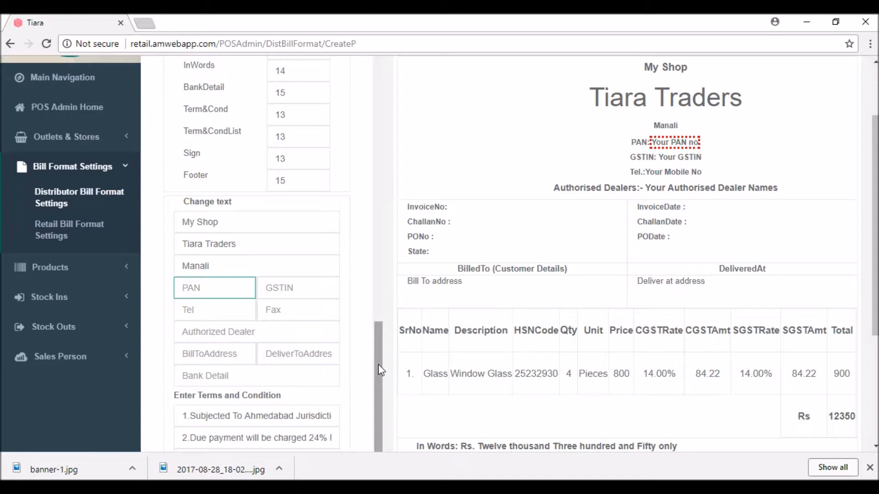
scroll(378, 394, down, 1)
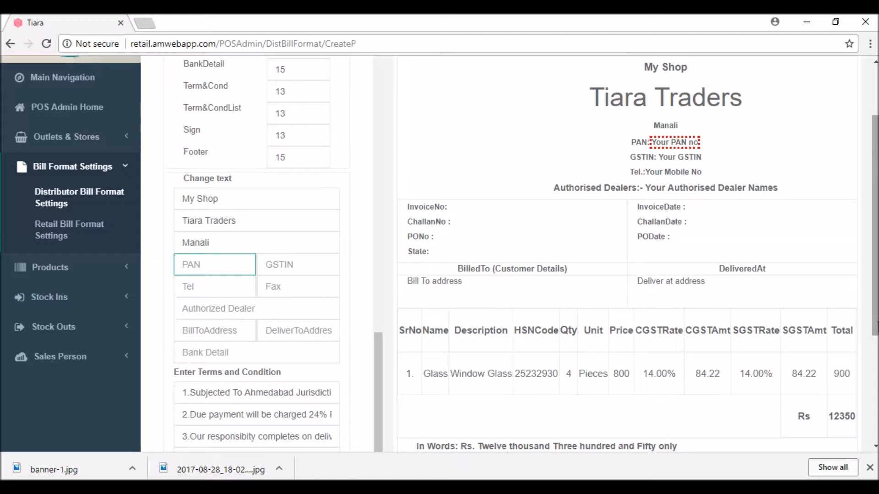
drag(874, 325, 874, 434)
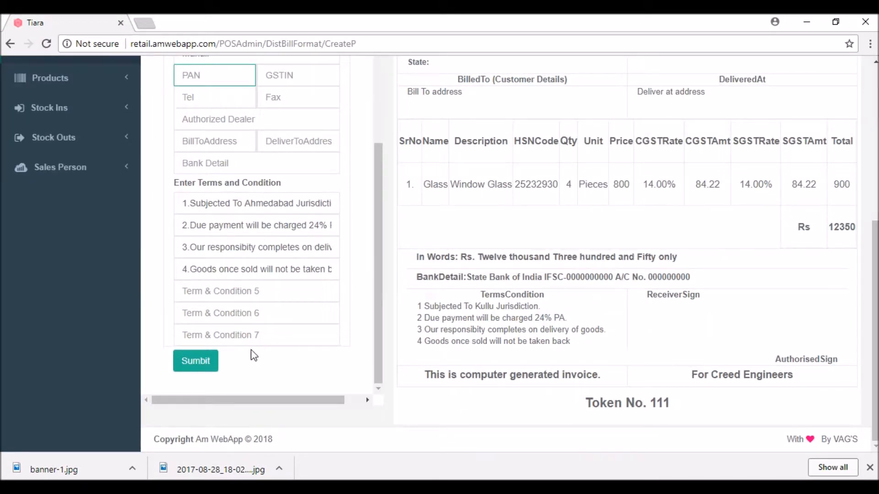
click(222, 289)
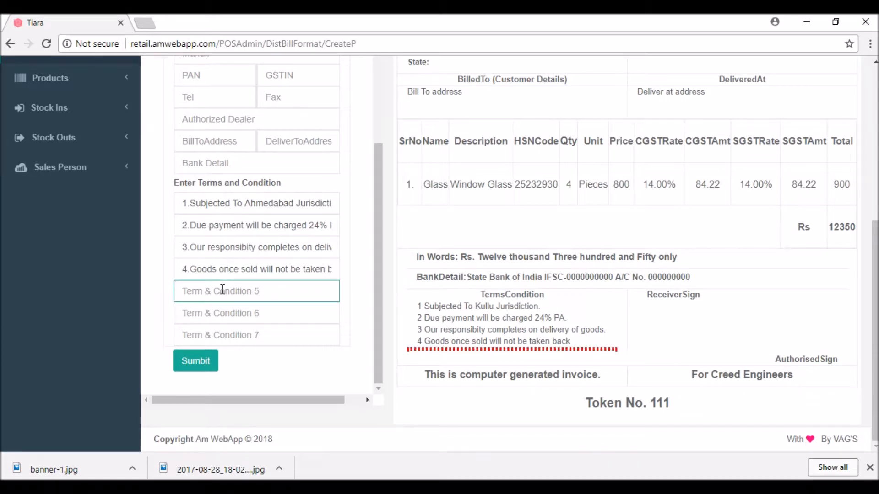
text(5.)
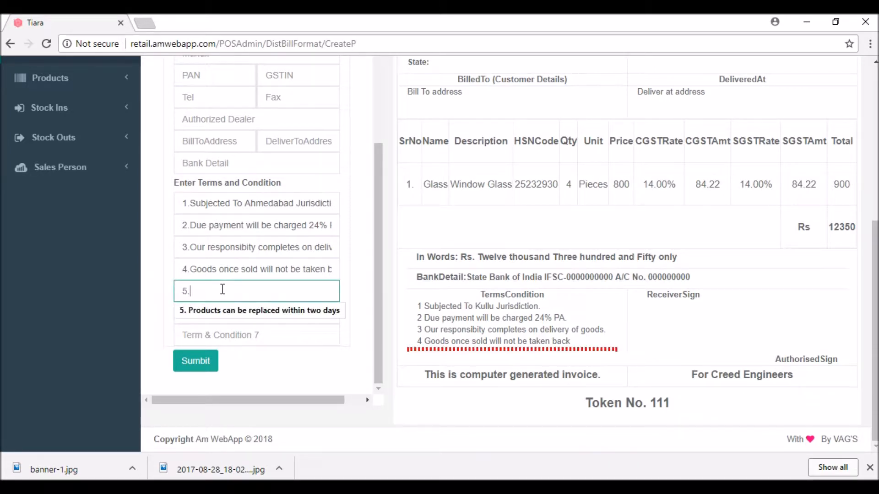
text(Items Can be replaced)
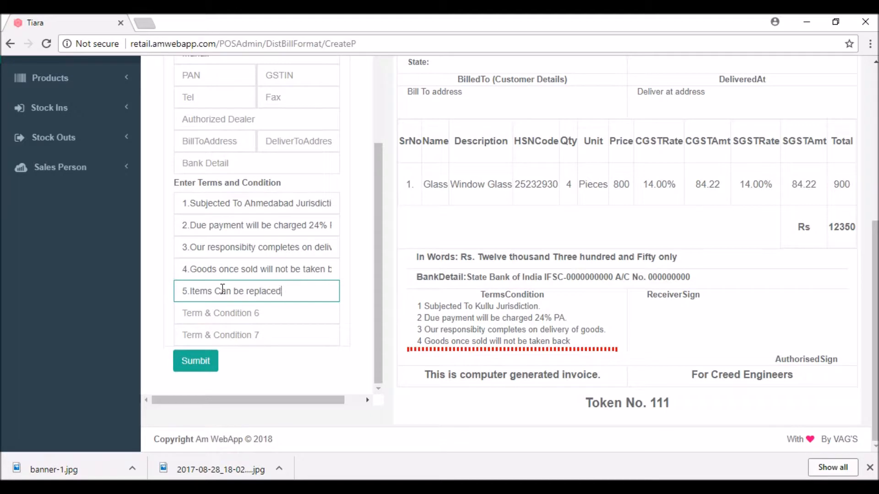
text( within two days)
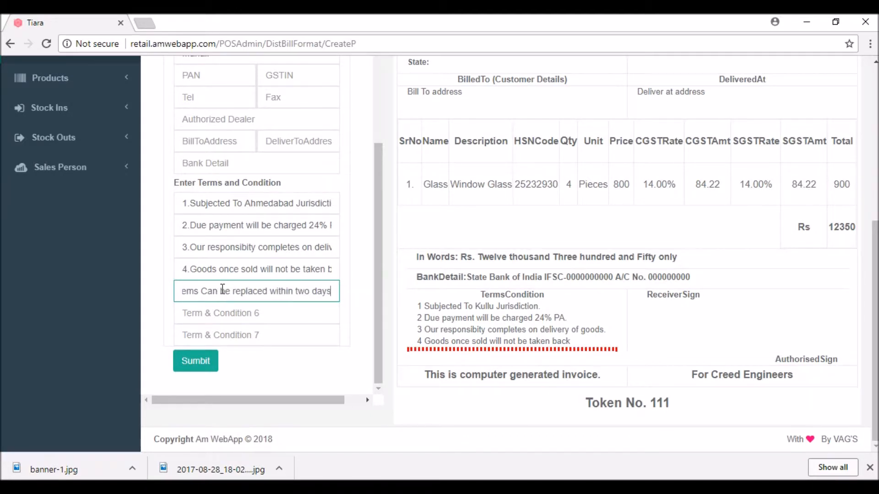
click(356, 315)
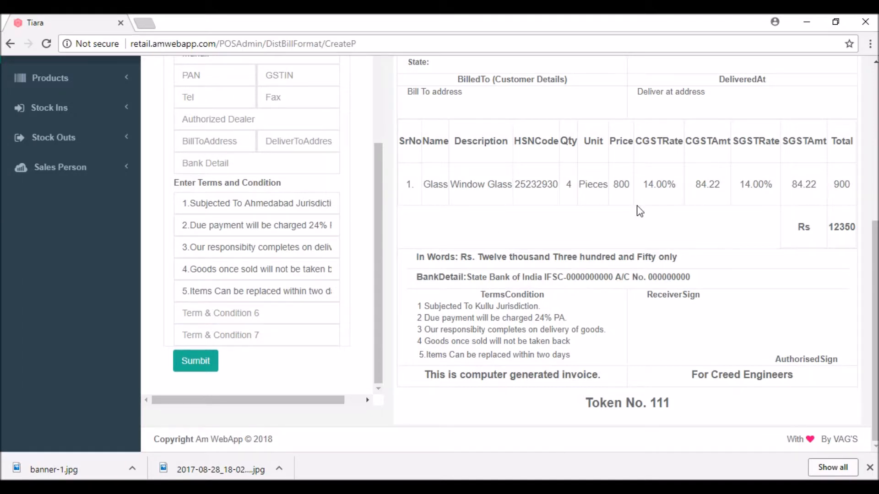
Submit the new distributor bill format and open the Tiara POS default settings for editing at the bill format options
click(204, 365)
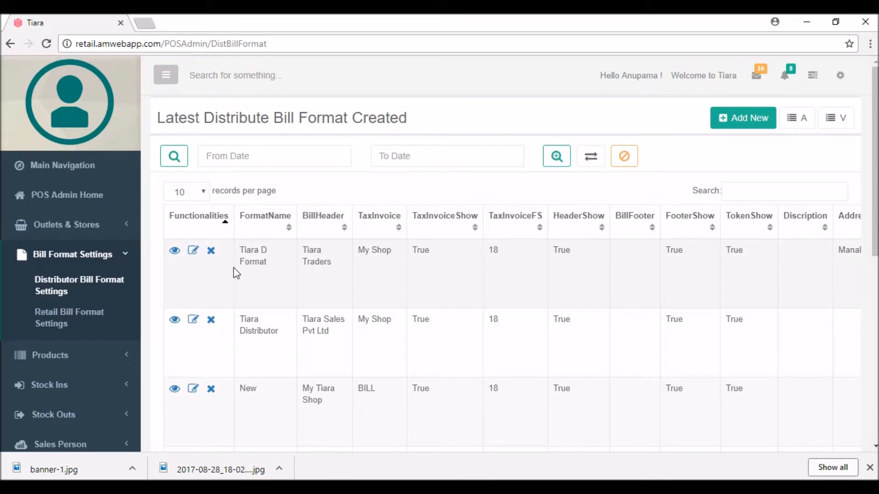
click(82, 224)
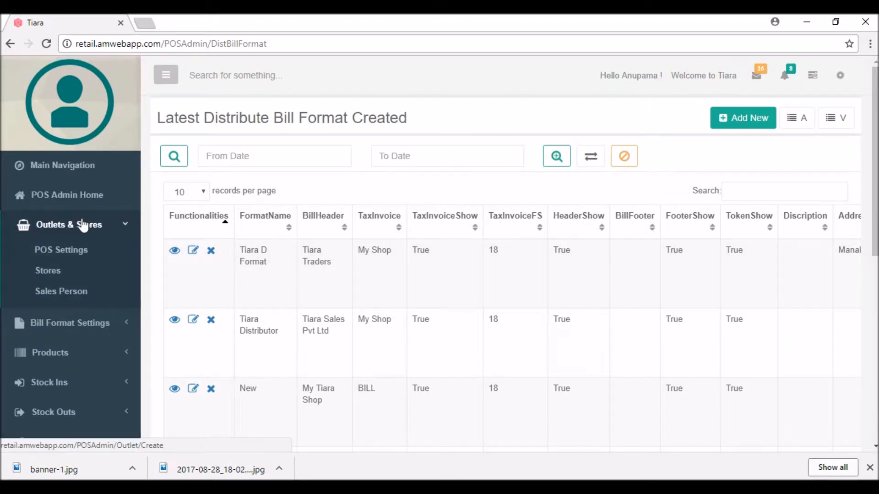
click(58, 252)
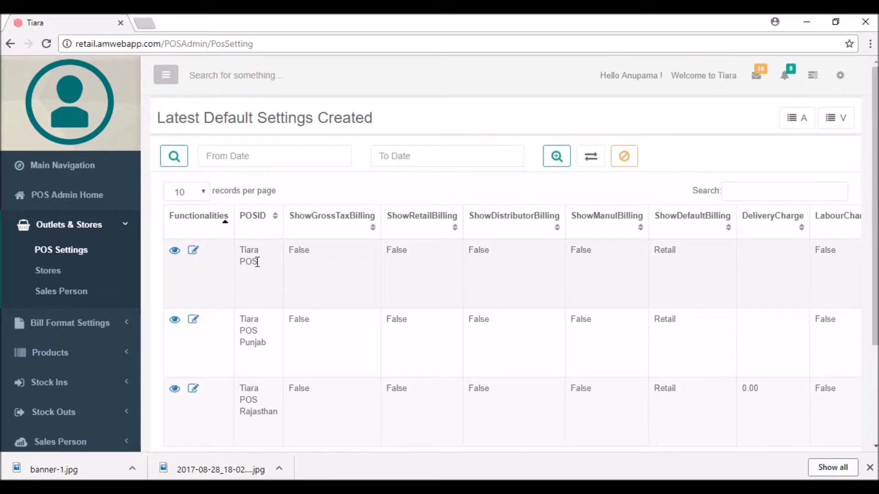
click(196, 252)
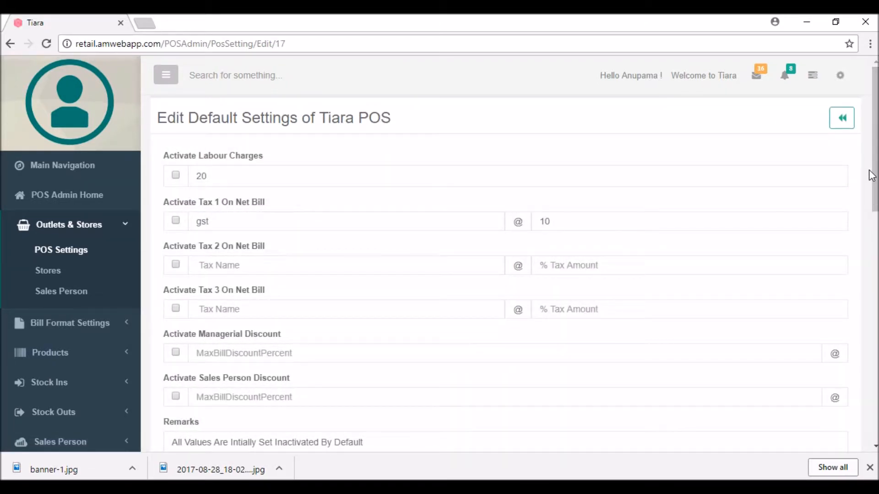
drag(871, 178, 864, 347)
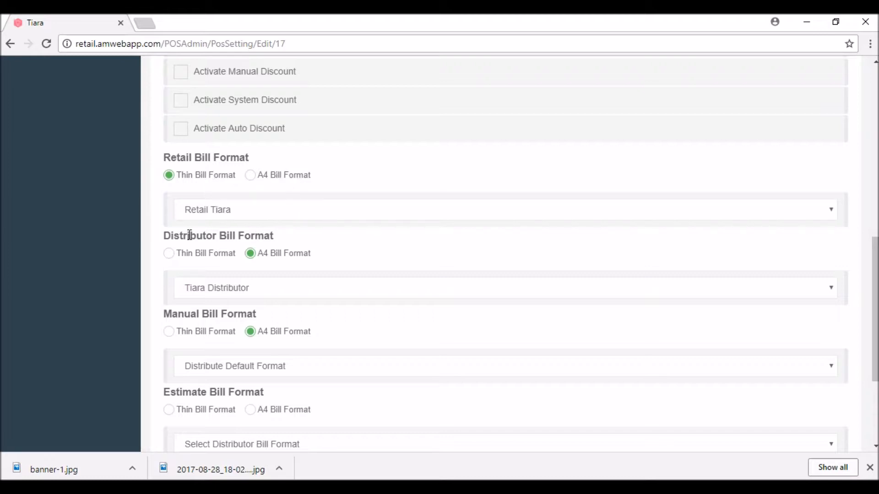
click(251, 176)
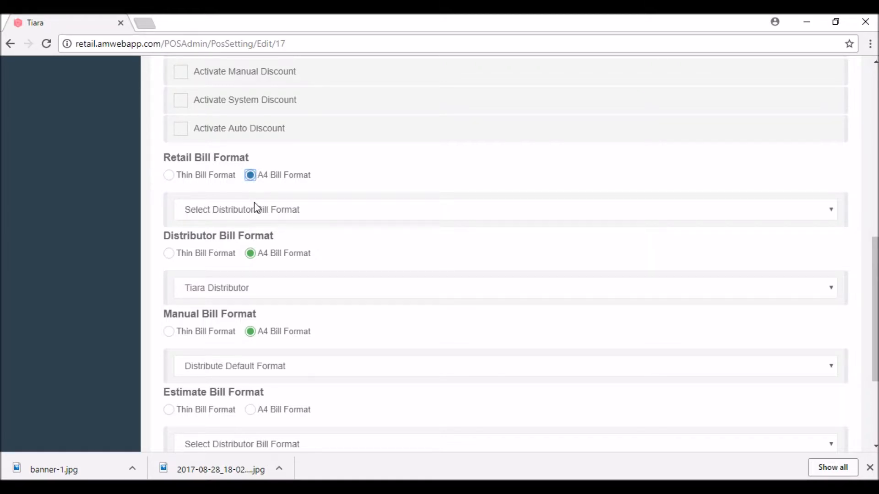
click(299, 209)
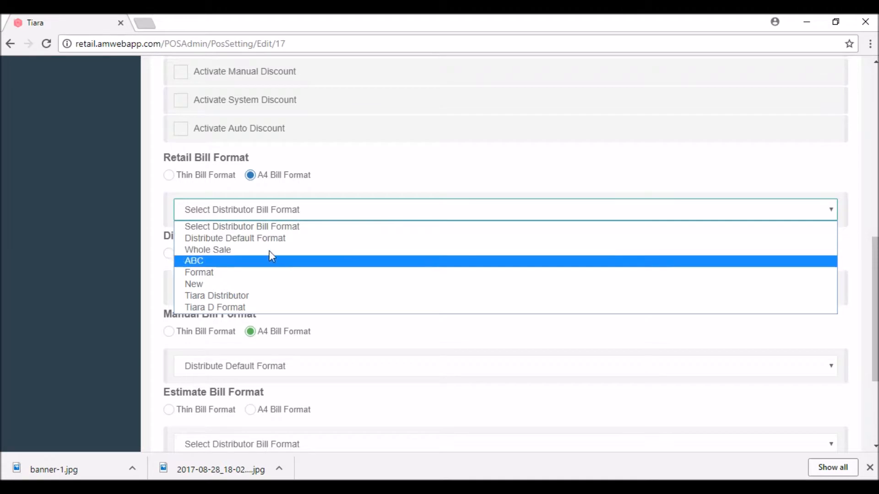
click(182, 183)
click(169, 176)
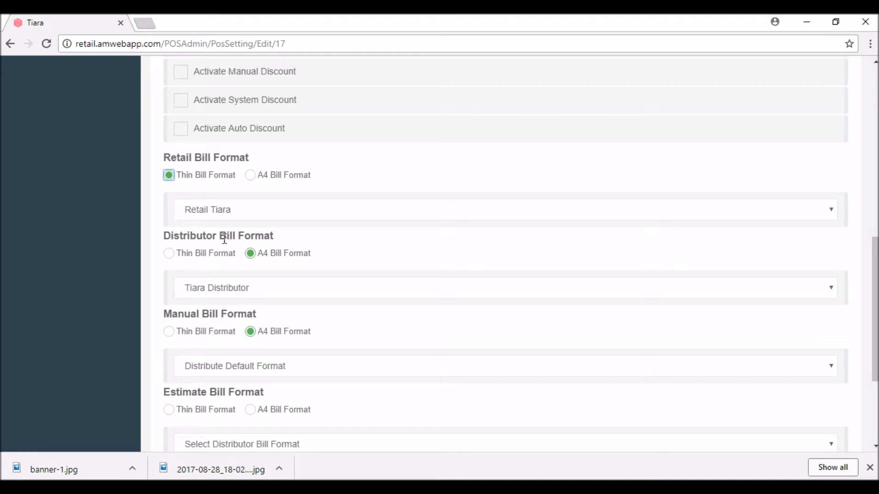
Assign "Tiara D Format" as the A4 distributor bill format of Tiara POS and save the settings
click(252, 292)
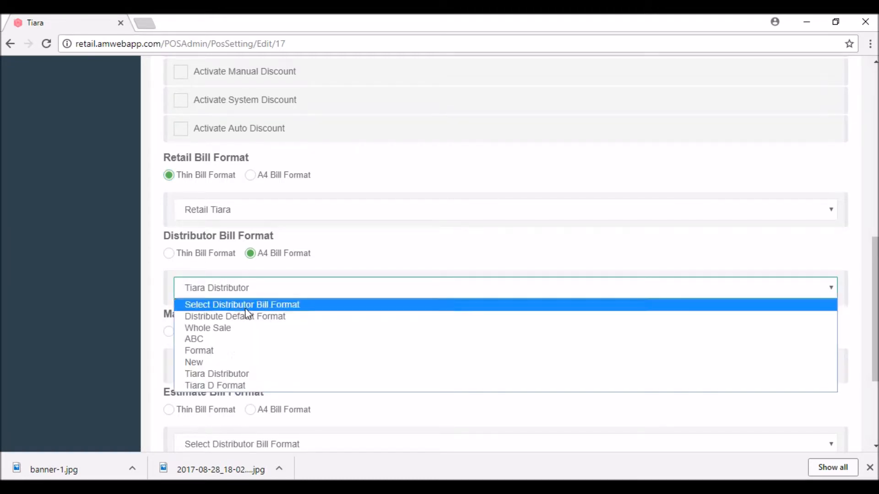
click(225, 387)
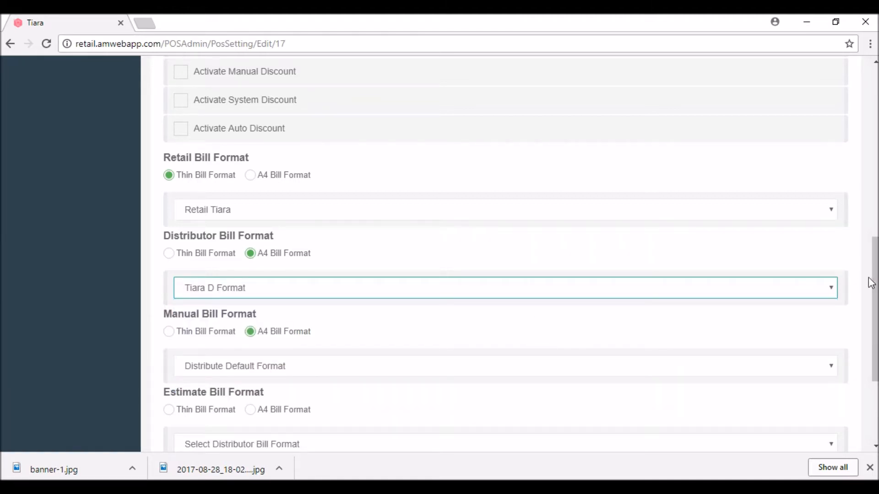
drag(875, 286, 866, 400)
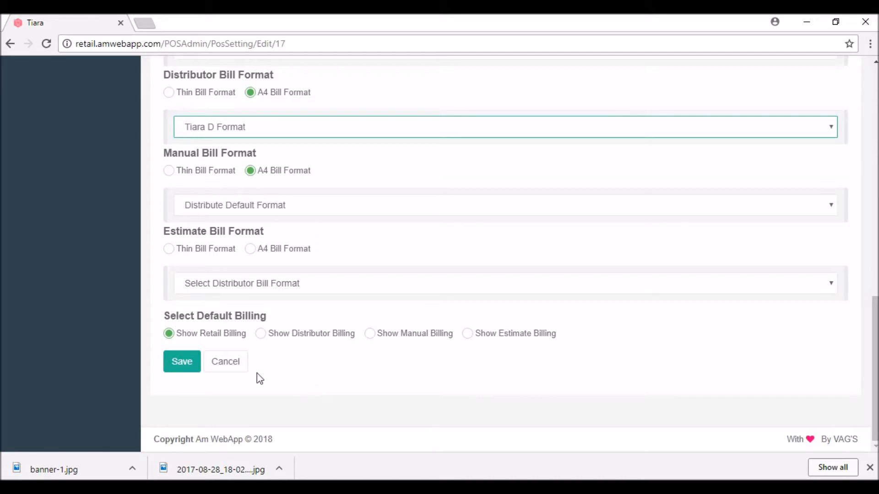
click(180, 363)
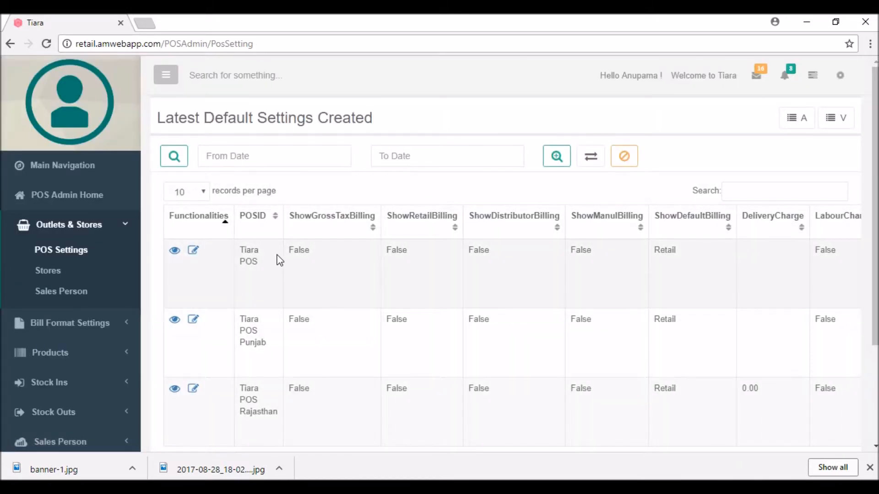
Open the main navigation in a new browser tab and enter the Tiara POS billing page from it
right_click(63, 166)
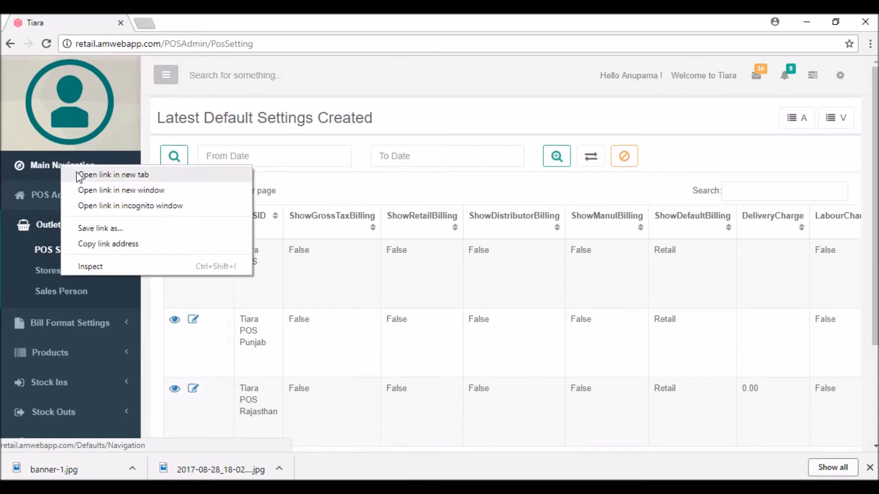
click(78, 175)
click(156, 14)
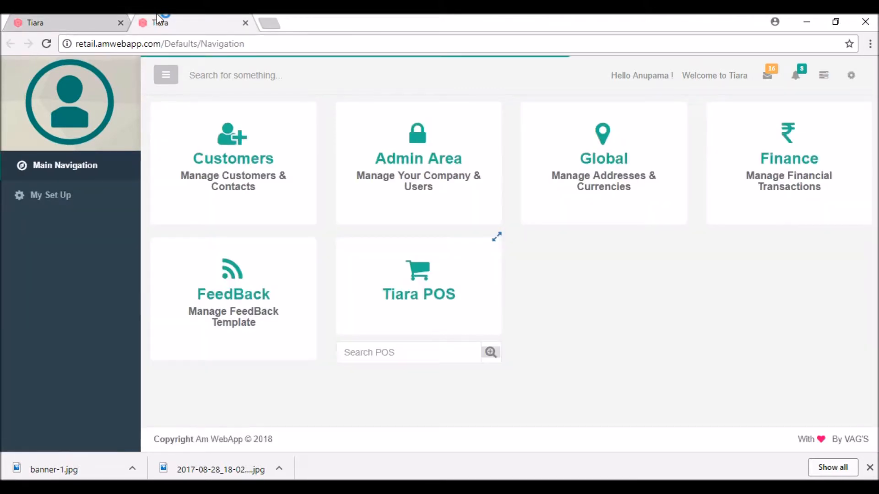
click(418, 275)
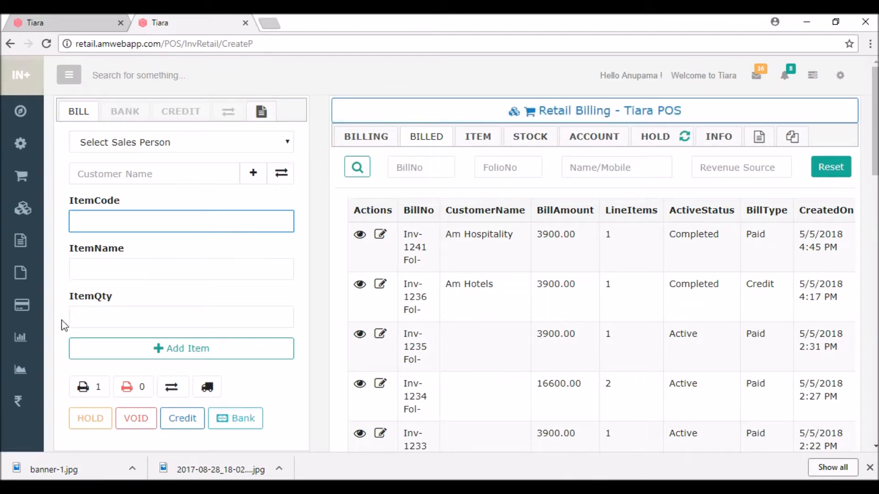
Set the default billing of Tiara POS to Show Distributor Billing in the POS settings and save
click(21, 144)
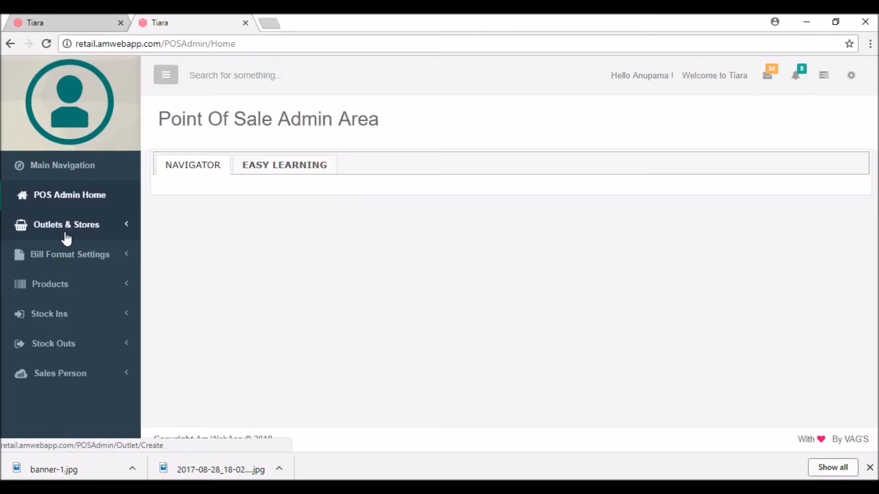
click(66, 233)
click(59, 252)
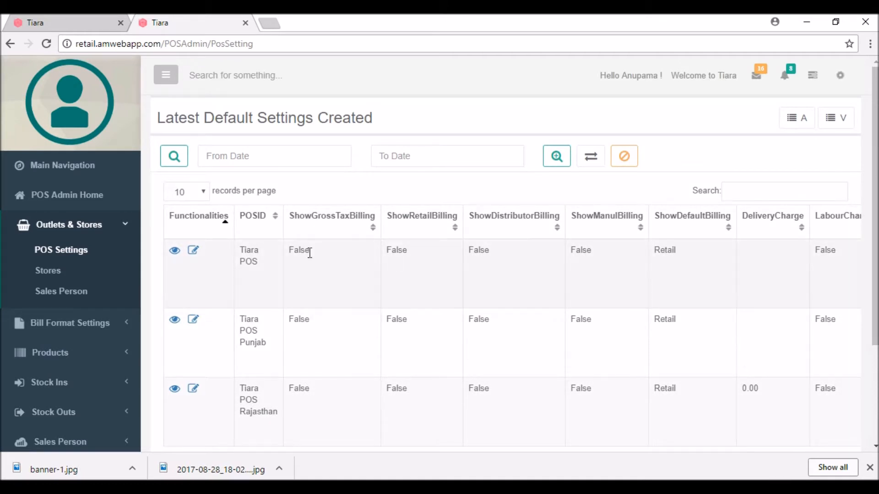
click(192, 251)
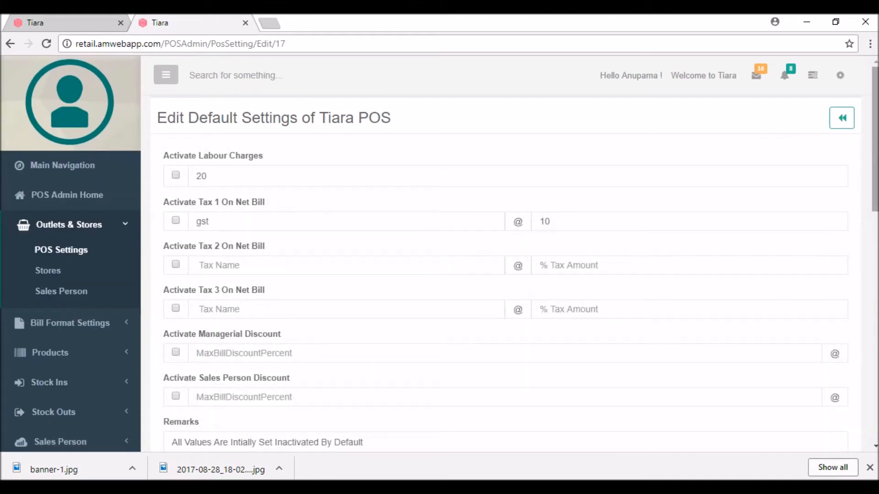
drag(873, 171, 865, 434)
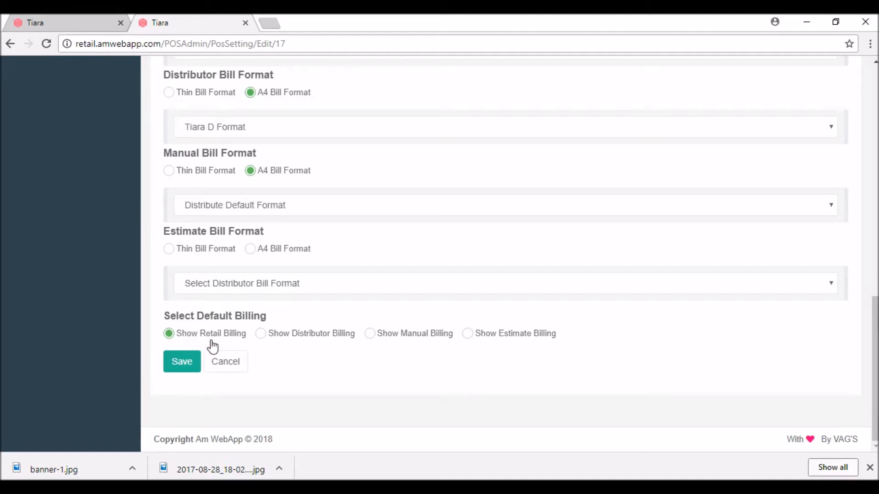
click(262, 335)
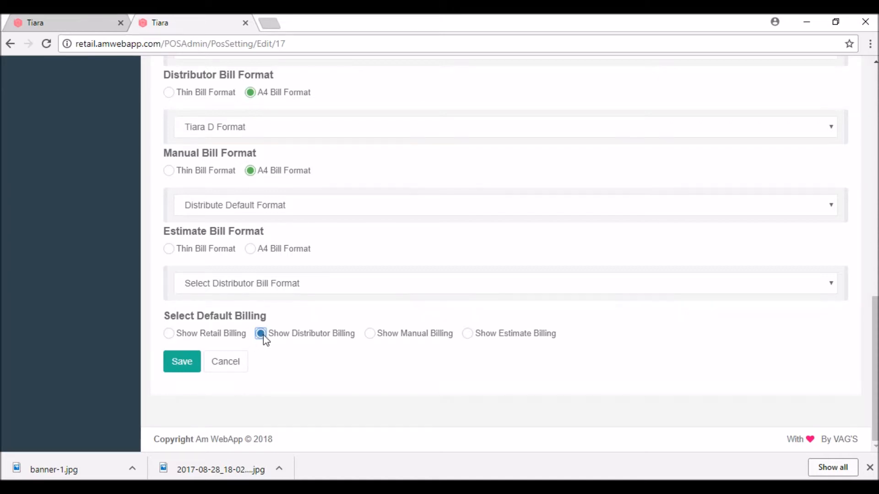
click(187, 364)
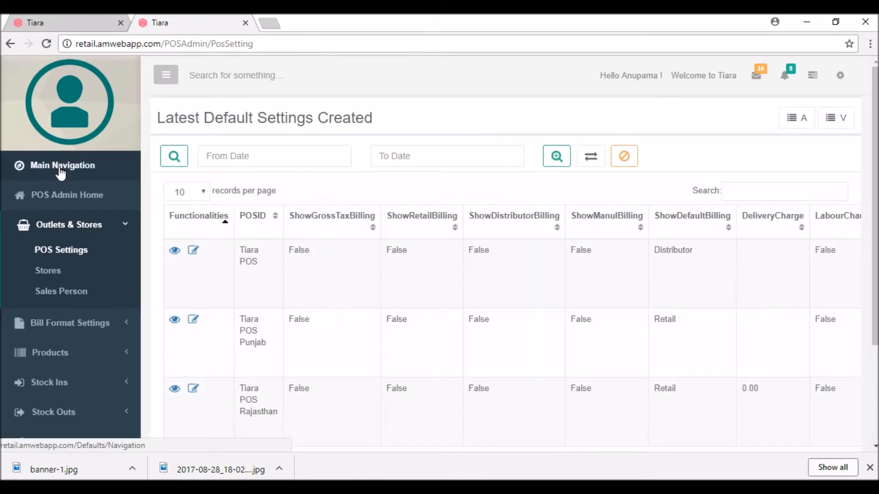
Return to Tiara POS billing and add the Fastrack Digital watch with quantity 1 to a distribution bill
click(61, 170)
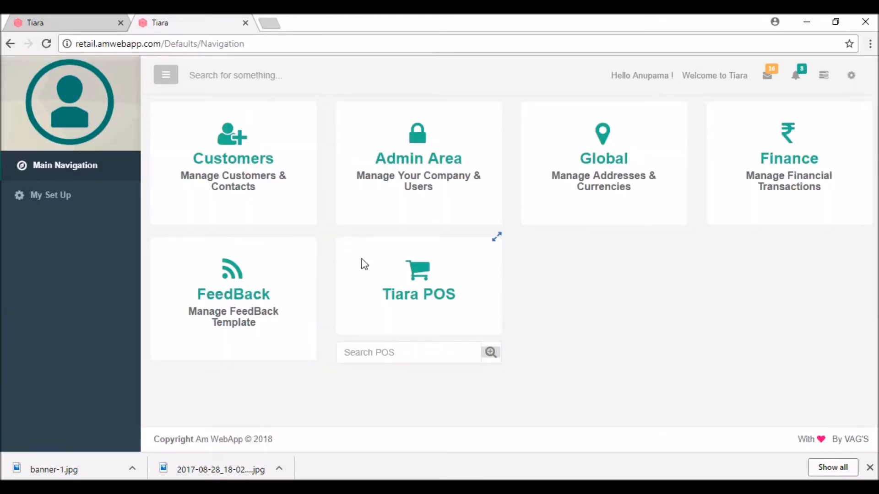
click(406, 276)
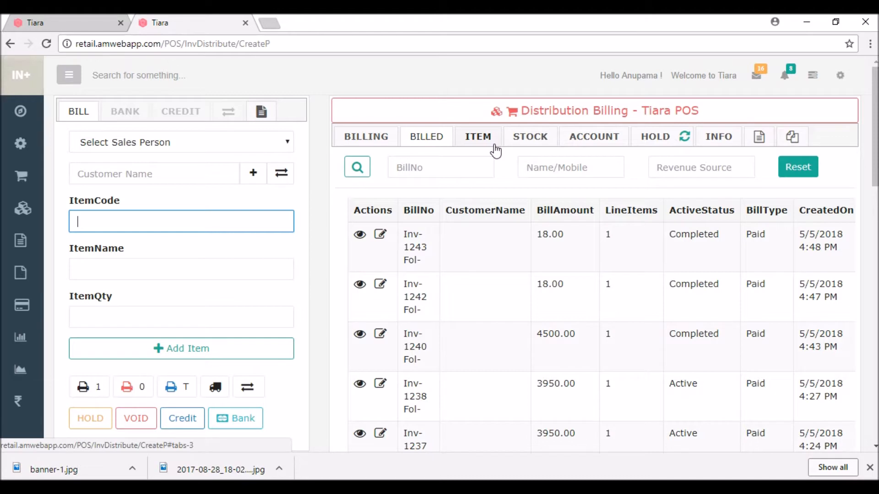
click(93, 267)
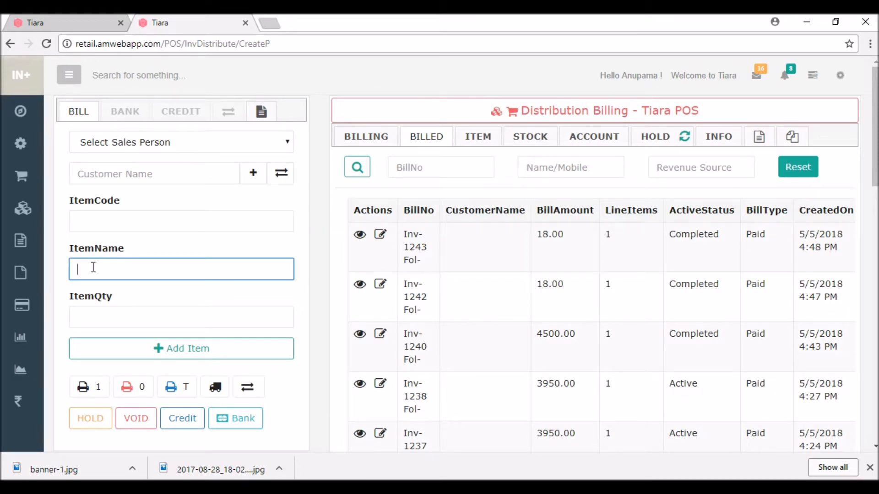
text(watc)
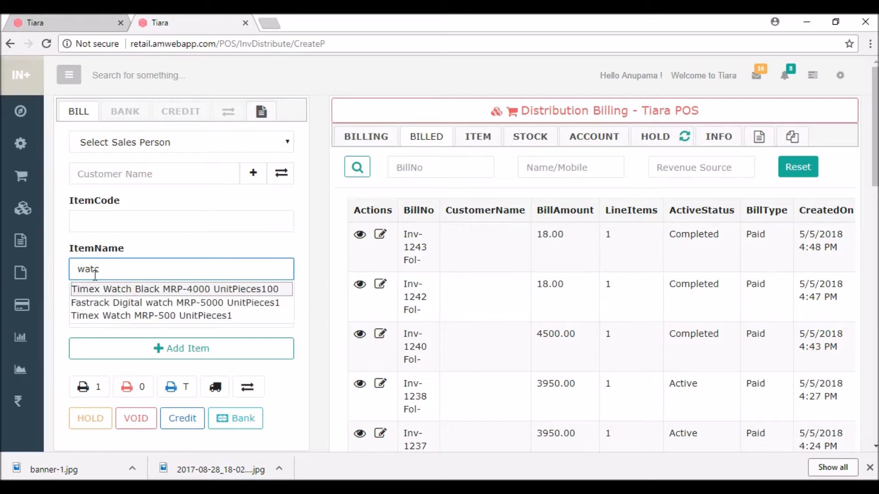
click(111, 304)
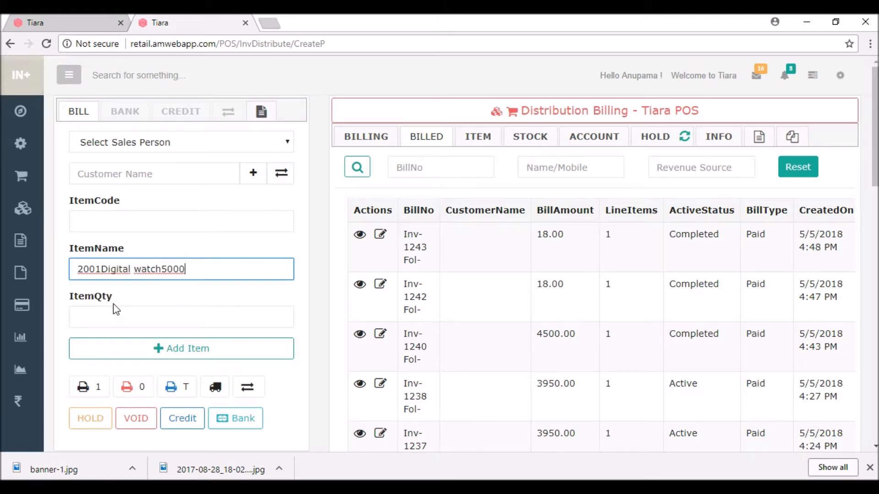
click(102, 314)
text(1)
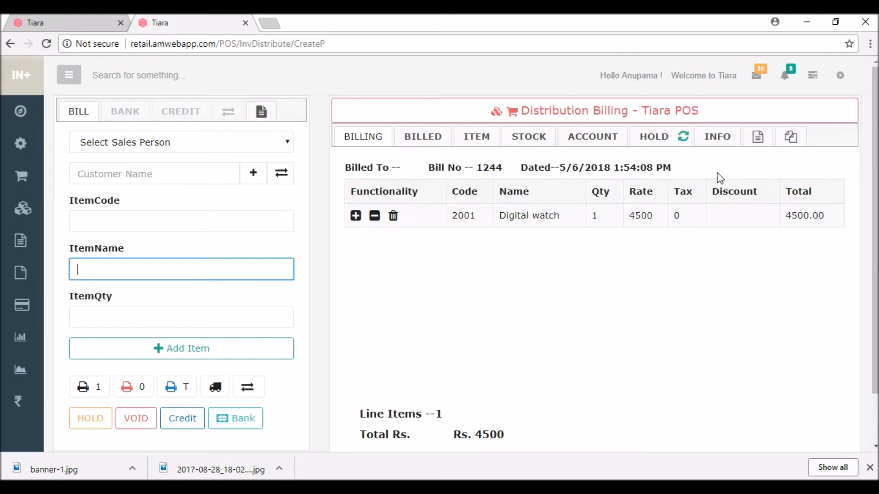
Preview the printed layout of the current distribution bill, from its heading through the terms and conditions
click(758, 138)
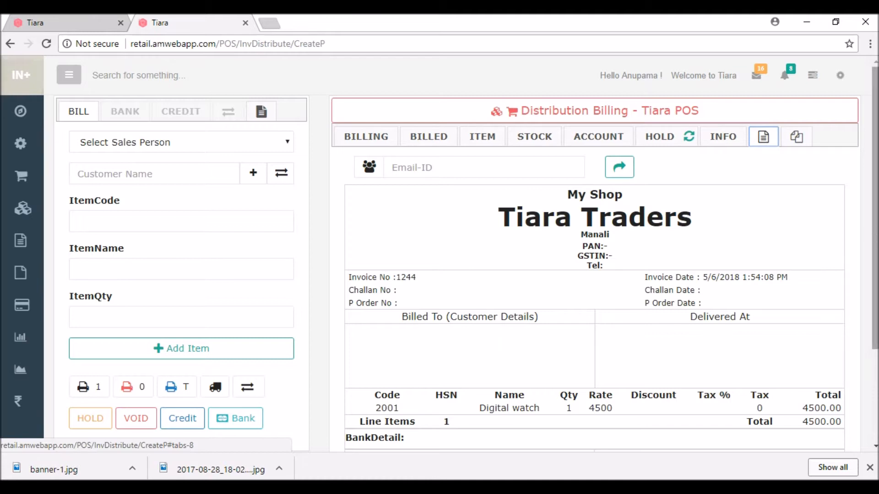
scroll(874, 234, down, 1)
scroll(829, 339, down, 3)
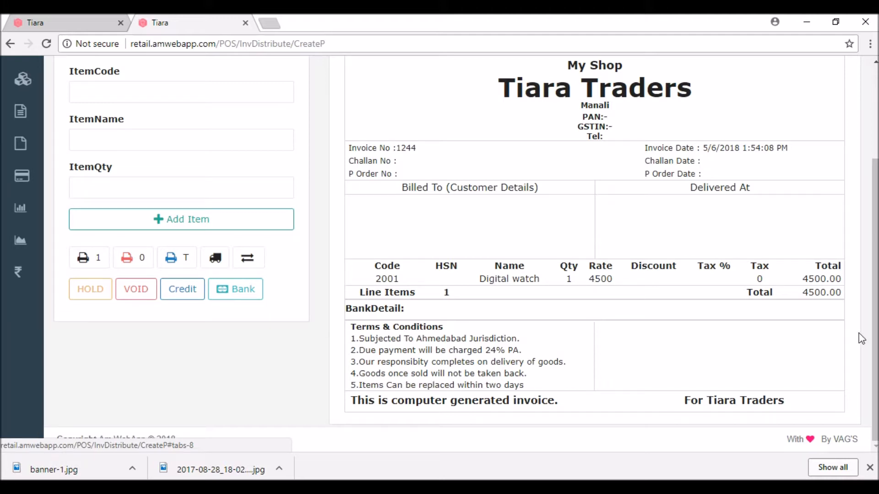
drag(875, 338, 875, 263)
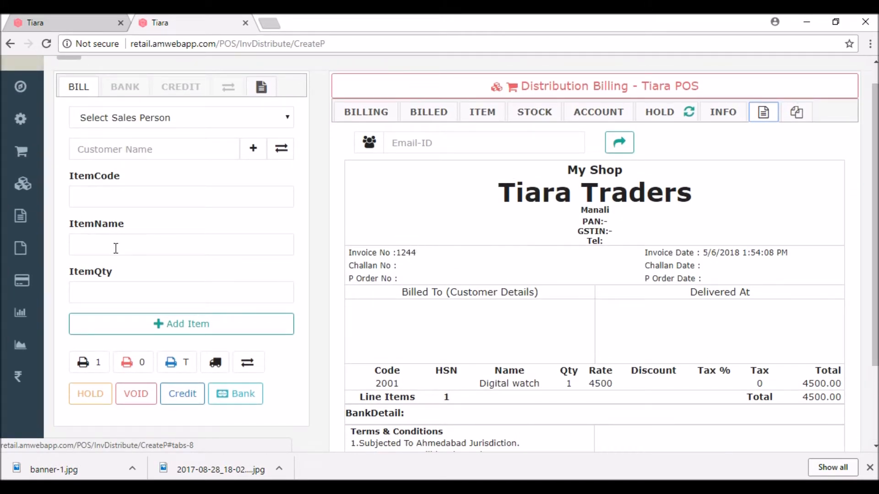
Start a new retail bill format from the Retail Bill Format Settings in the POS admin area
mouse_move(30, 155)
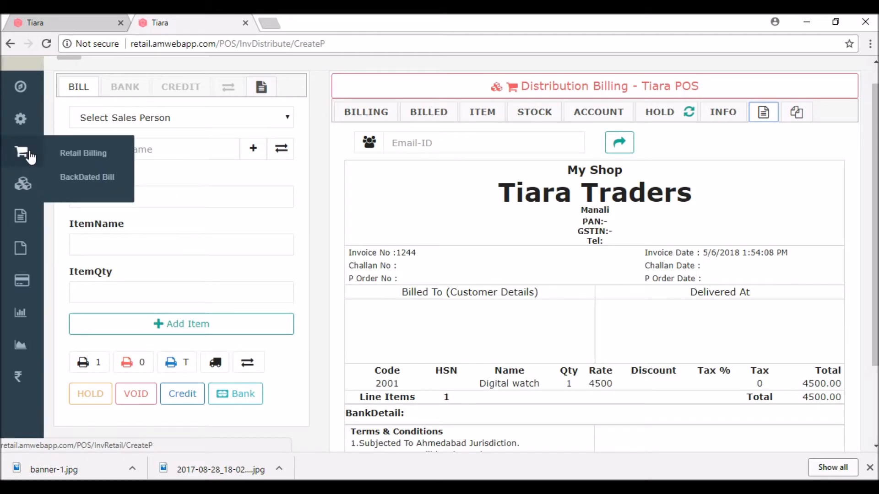
click(20, 122)
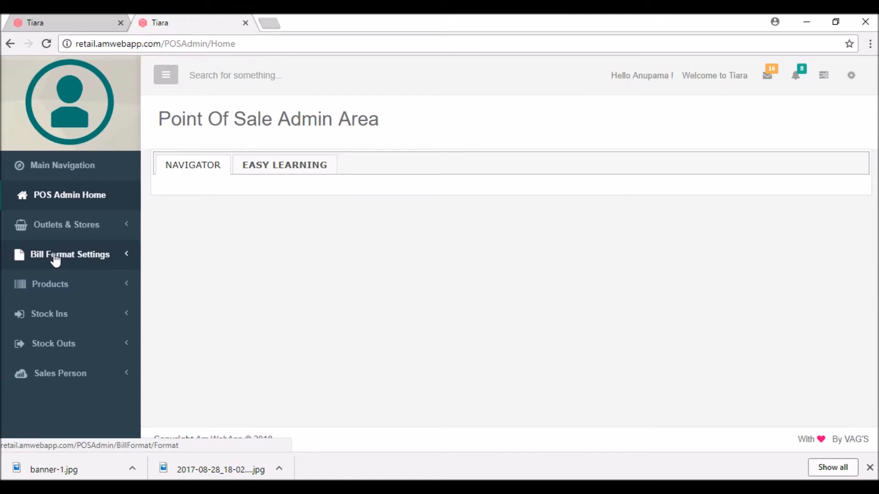
click(56, 257)
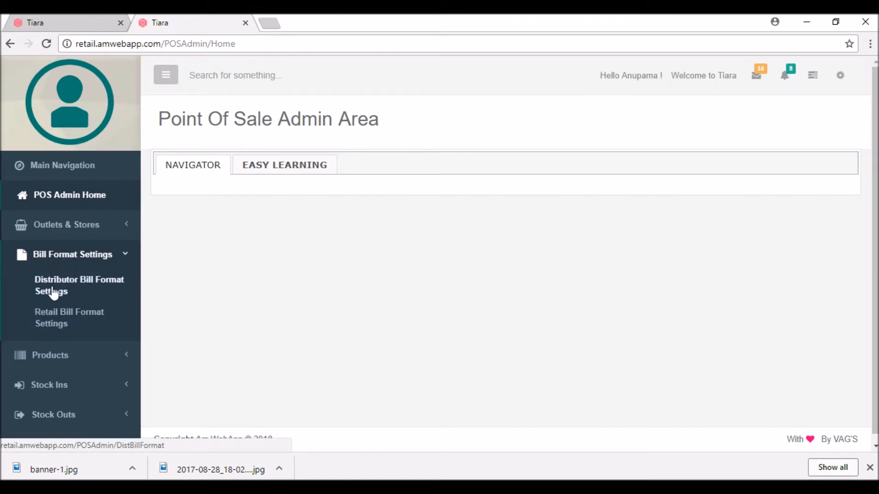
click(54, 326)
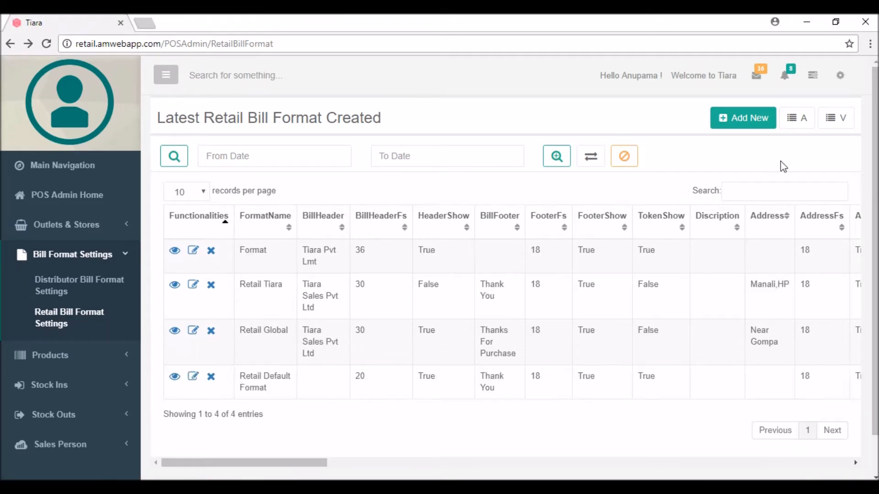
click(741, 118)
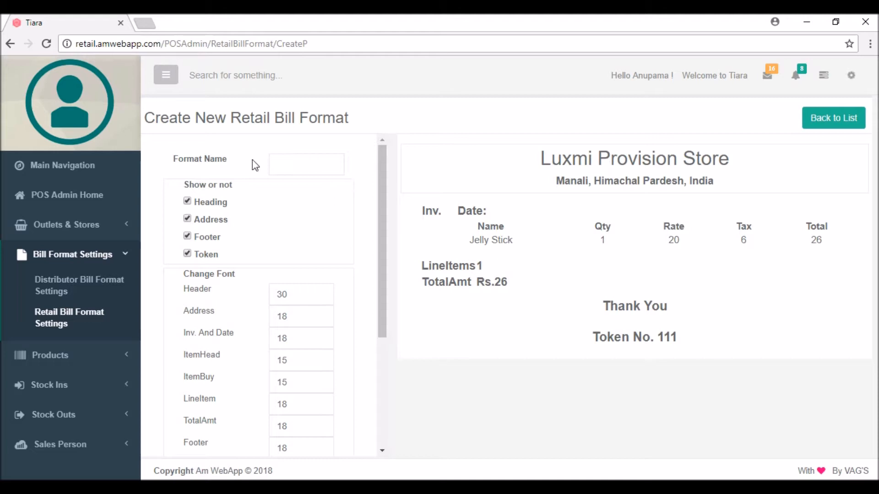
Name the new retail bill format "Tiara R Format"
click(280, 164)
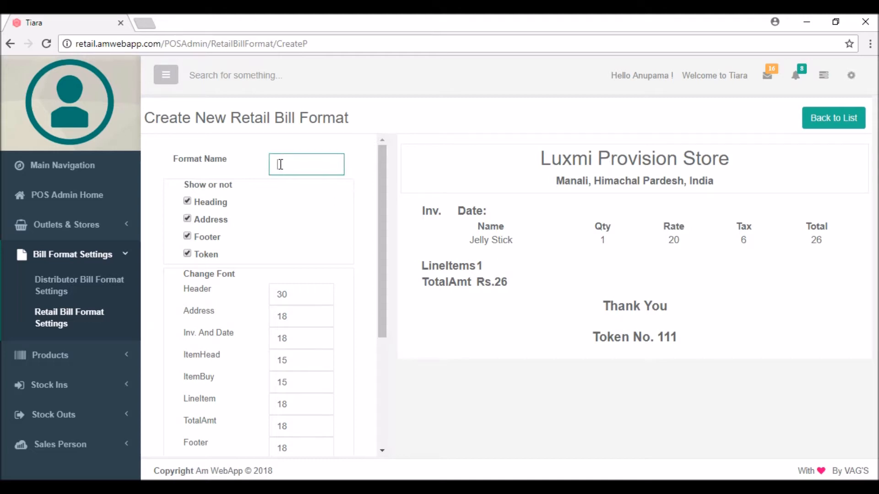
text(Tiara)
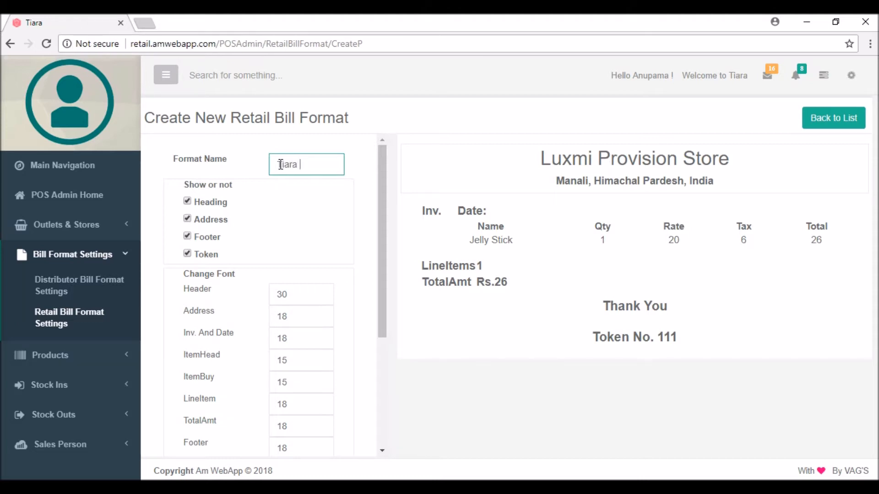
text( R Format)
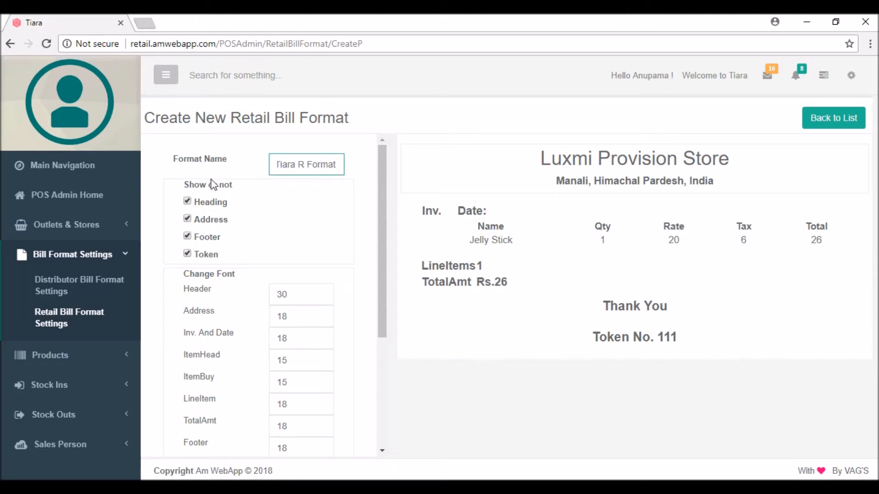
Hide and restore the Heading, Token and Footer in turn to check their effect on the sample bill
click(187, 203)
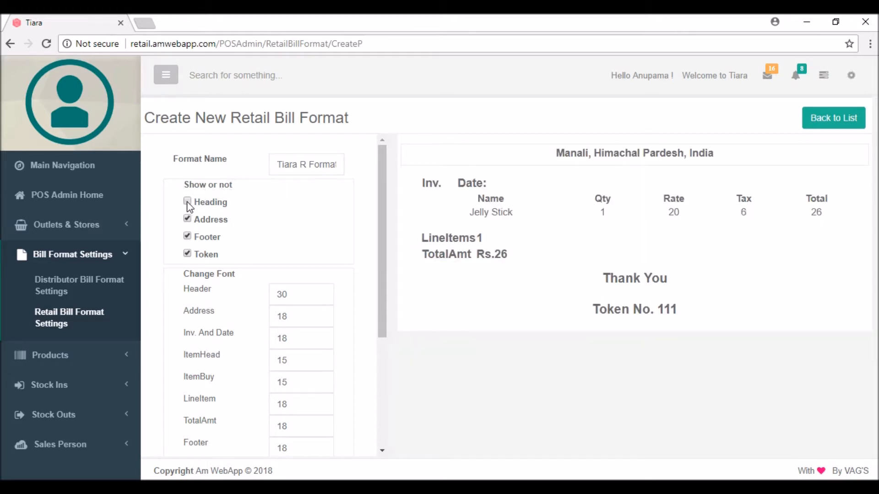
click(188, 202)
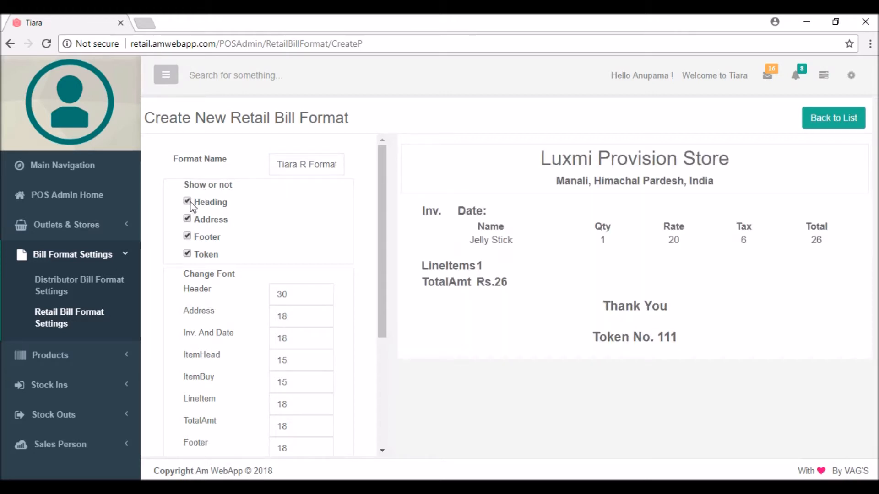
click(188, 254)
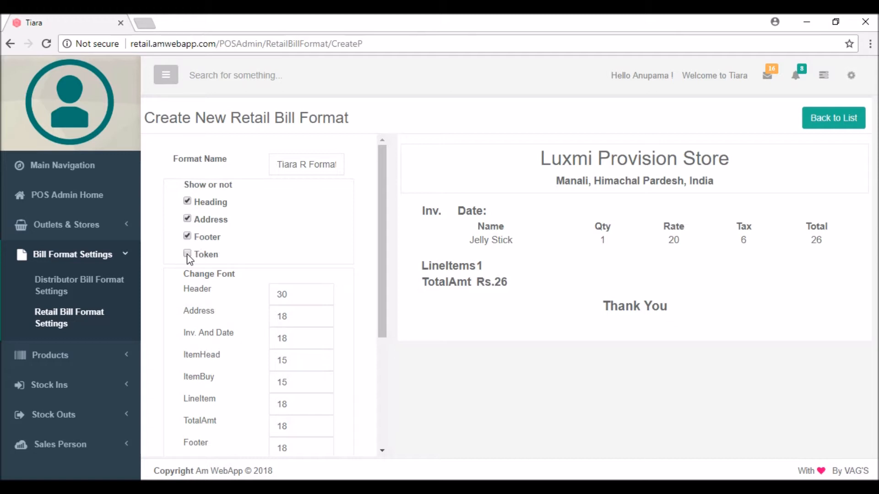
click(189, 257)
click(188, 237)
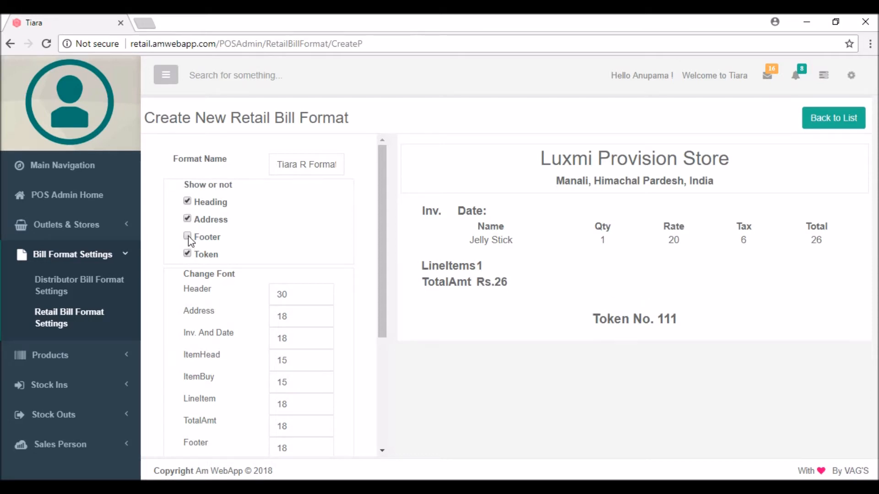
click(188, 236)
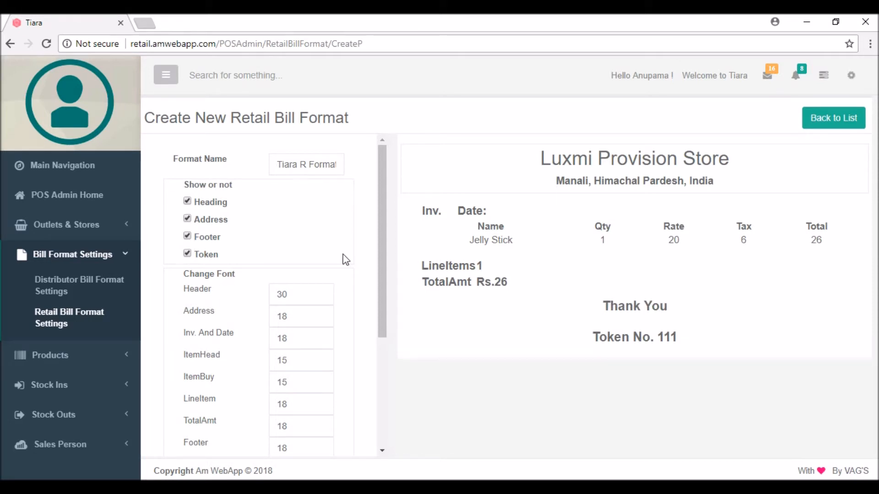
Set the Header font size of the retail bill format to 40
drag(380, 260, 371, 312)
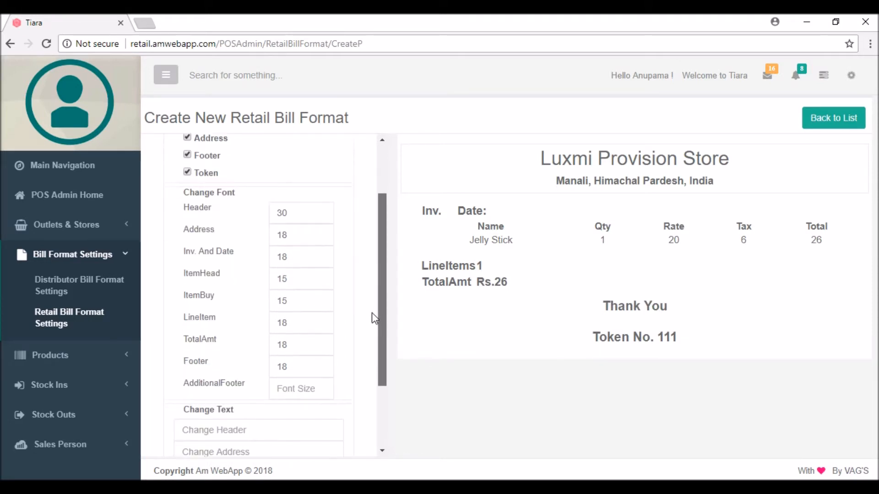
click(292, 205)
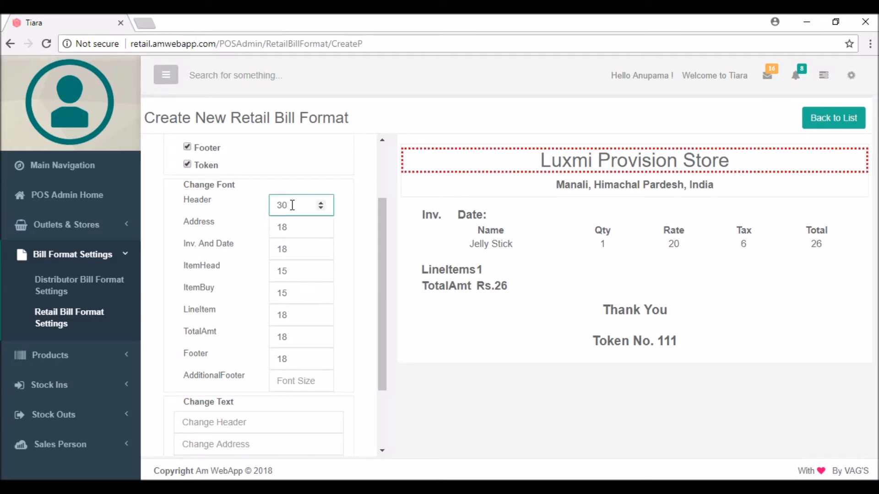
key(BackSpace)
text(40)
click(359, 213)
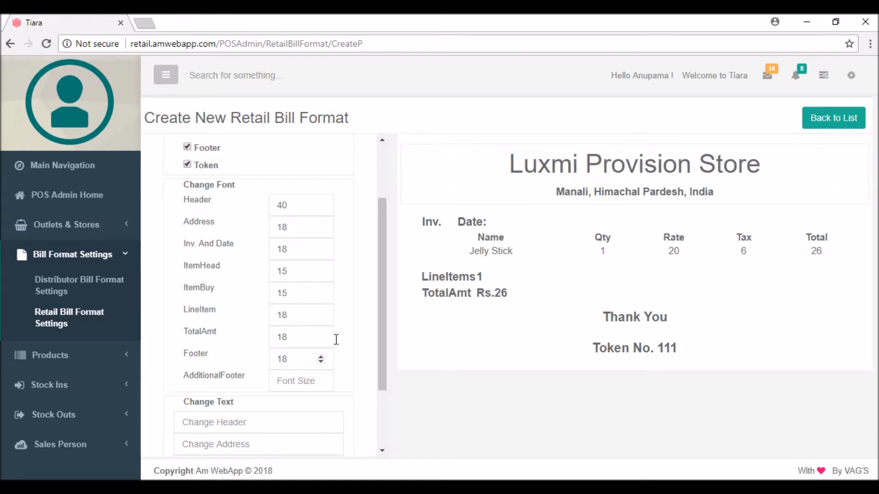
Change the header text of the retail bill format to "Tiara Pvt. Lmt."
drag(378, 331, 376, 375)
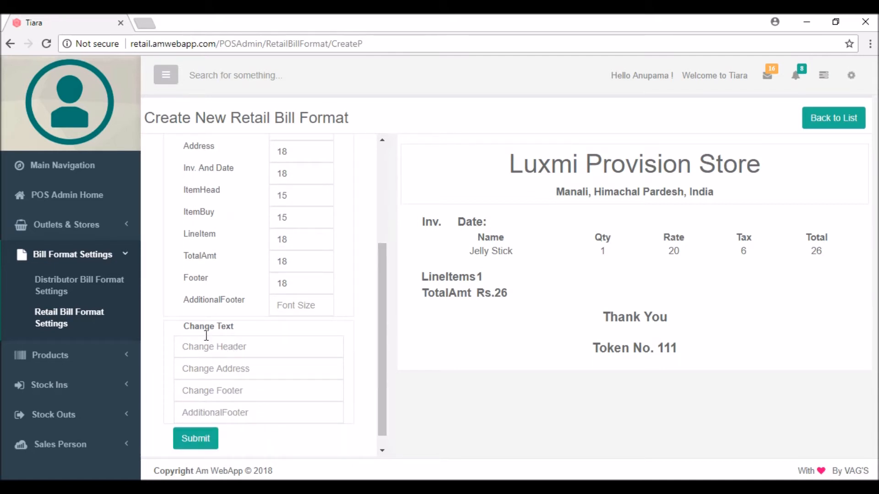
click(238, 344)
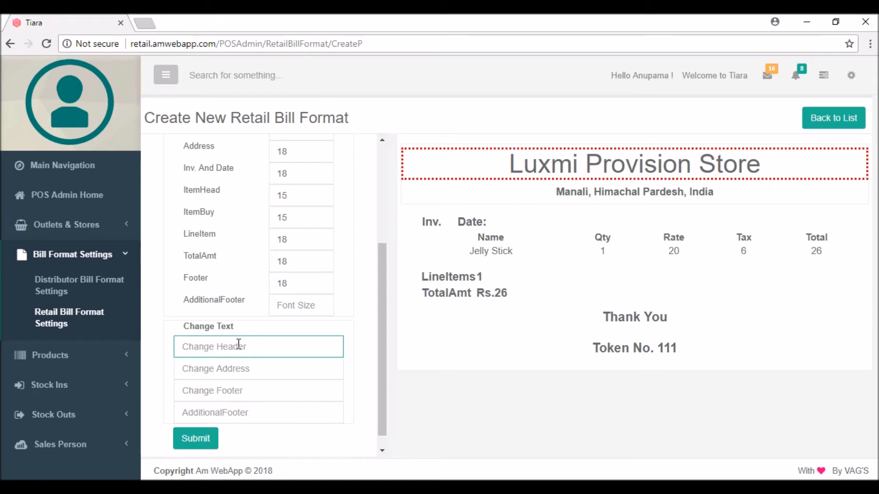
text(Tiara )
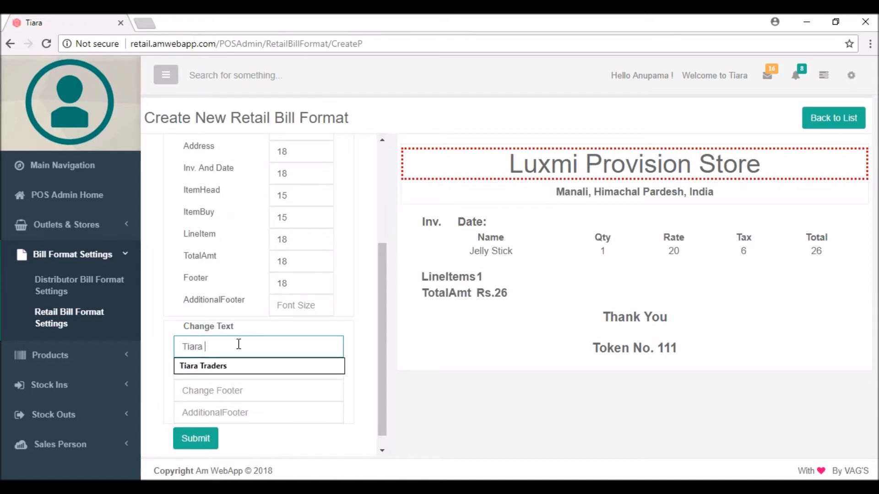
text(Pvt)
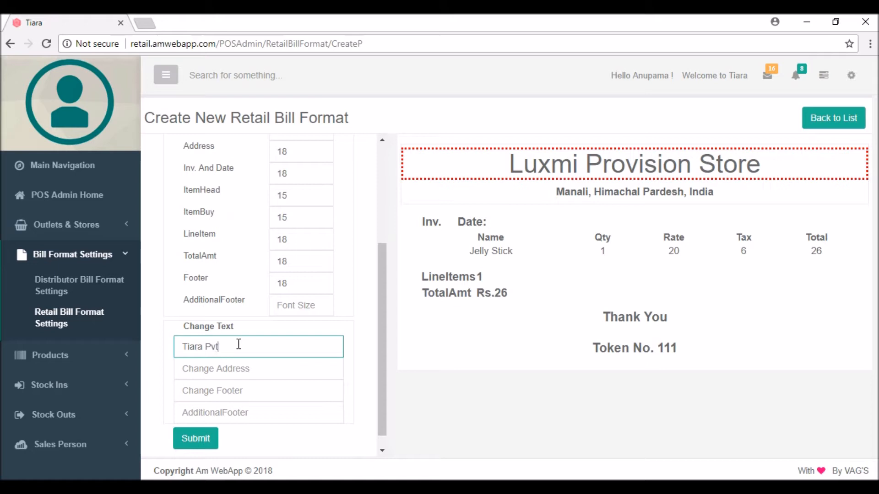
text(. Lmt.)
click(243, 369)
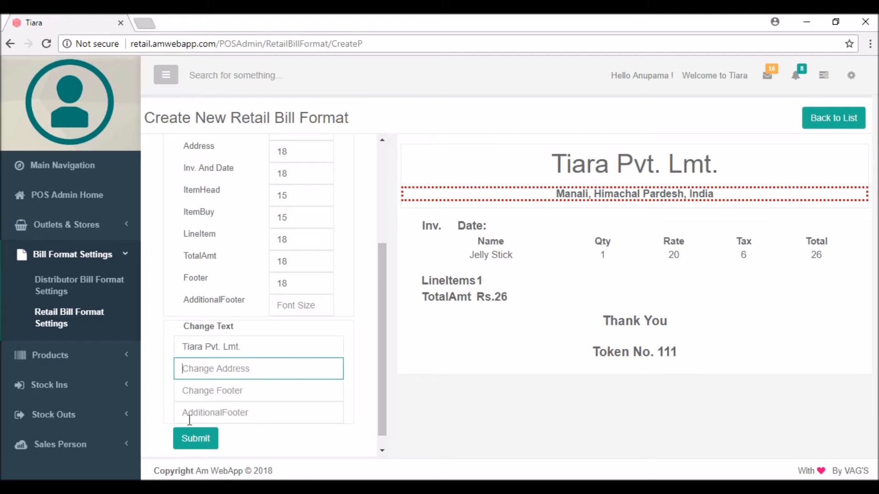
Change the footer text to "Thank You Visit Again" and submit the retail bill format
click(236, 390)
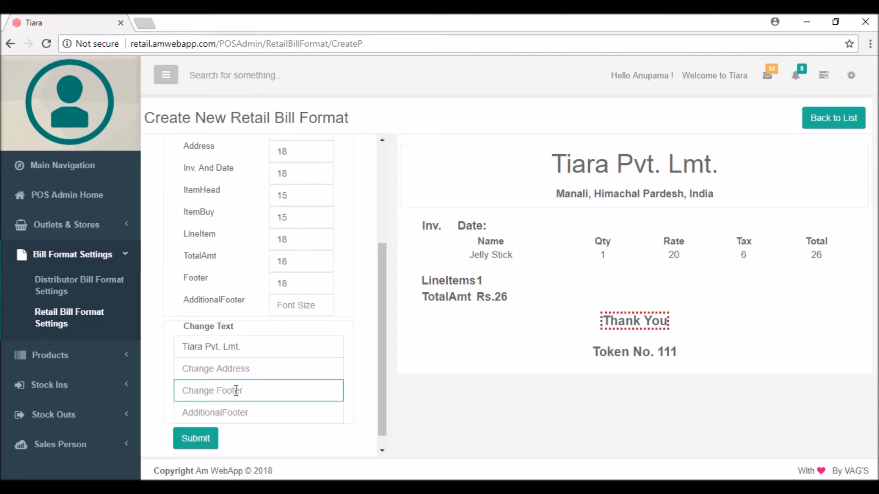
text(Thank You Visit Again)
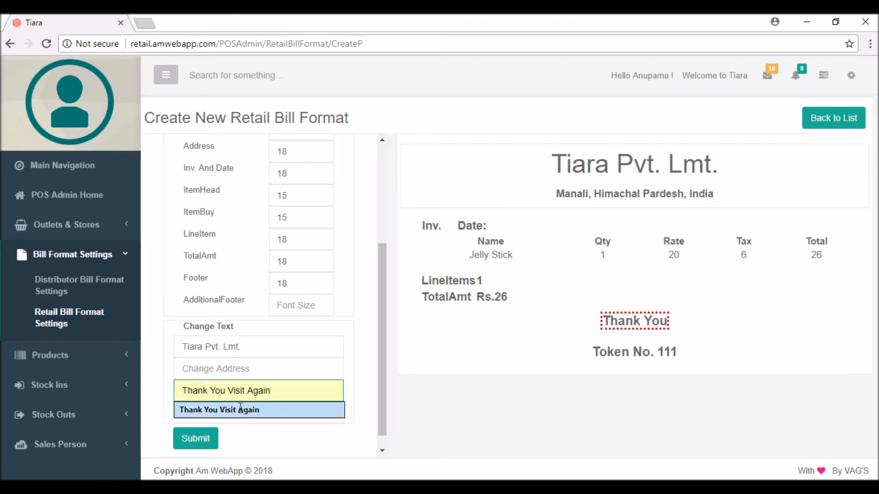
click(242, 410)
click(201, 440)
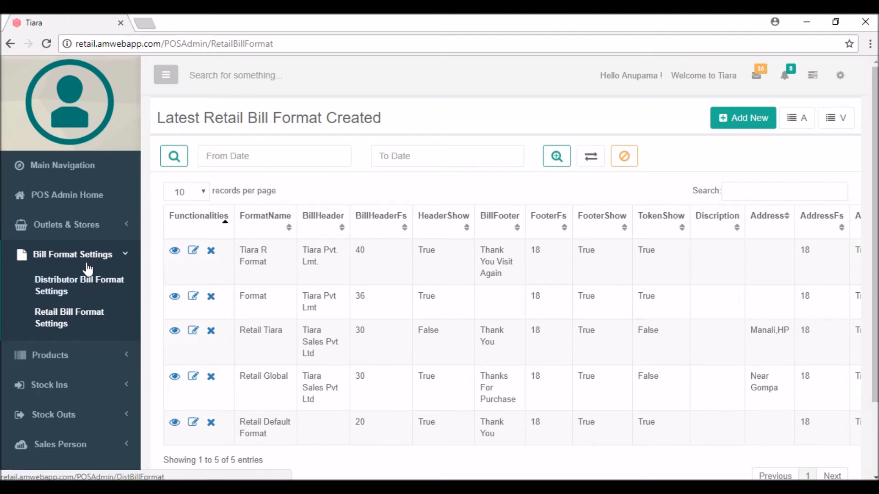
Set the Retail Bill Format of Tiara POS to Tiara R Format in the POS settings and save
click(75, 233)
click(60, 253)
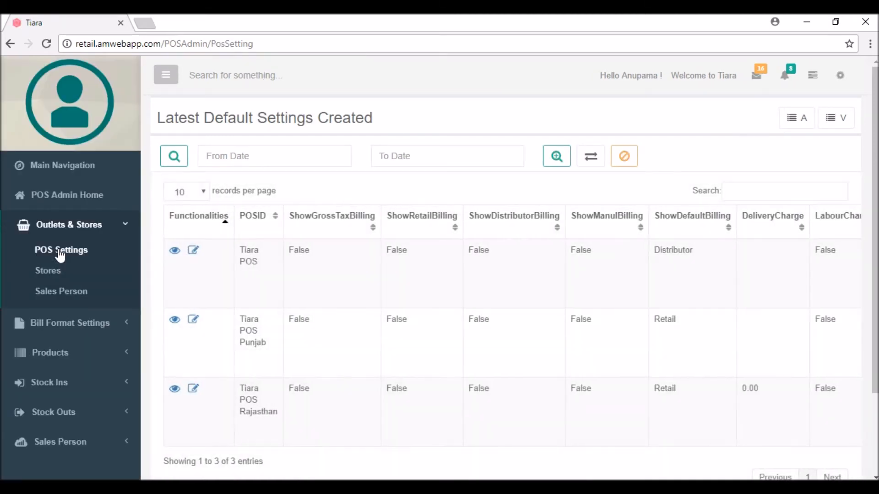
click(194, 251)
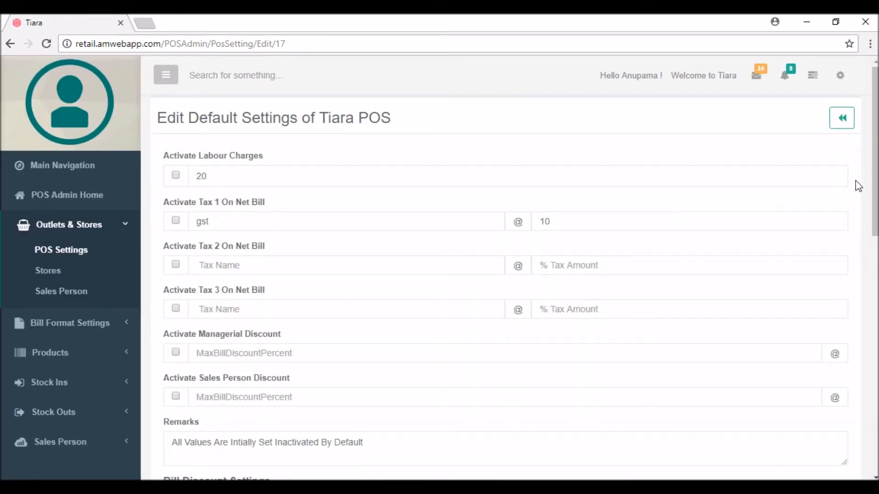
drag(875, 187, 875, 310)
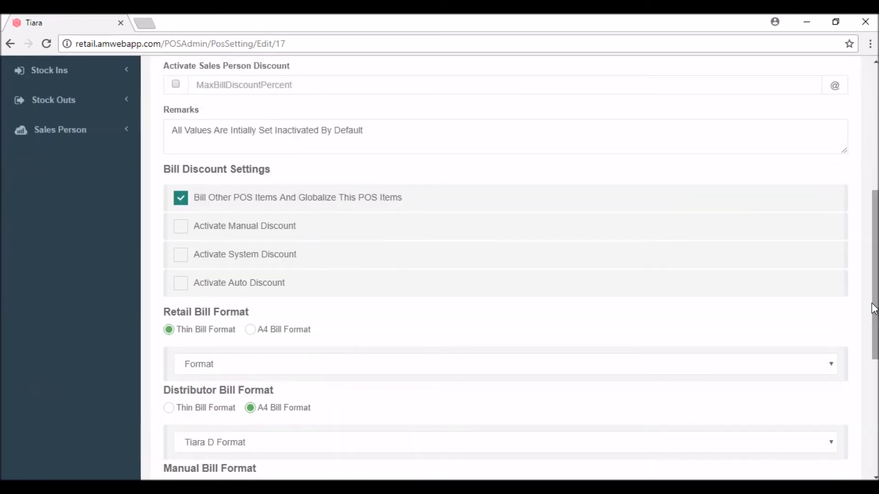
click(223, 370)
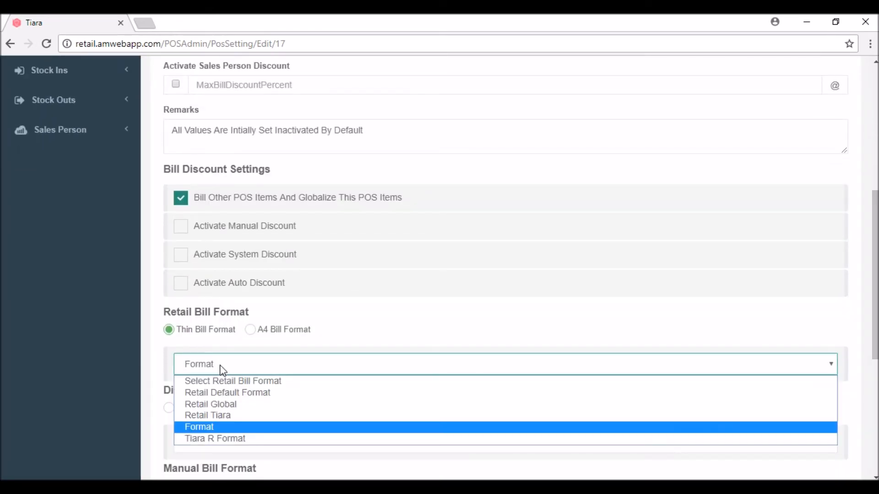
click(224, 440)
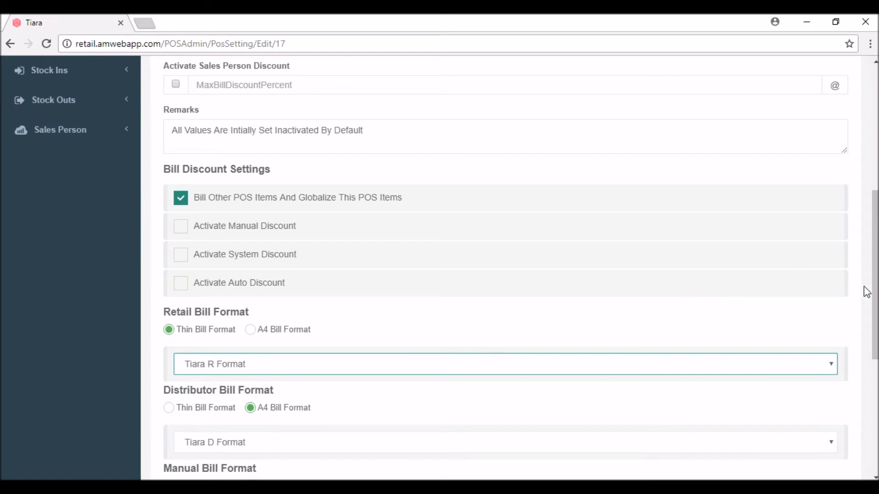
drag(874, 292, 870, 406)
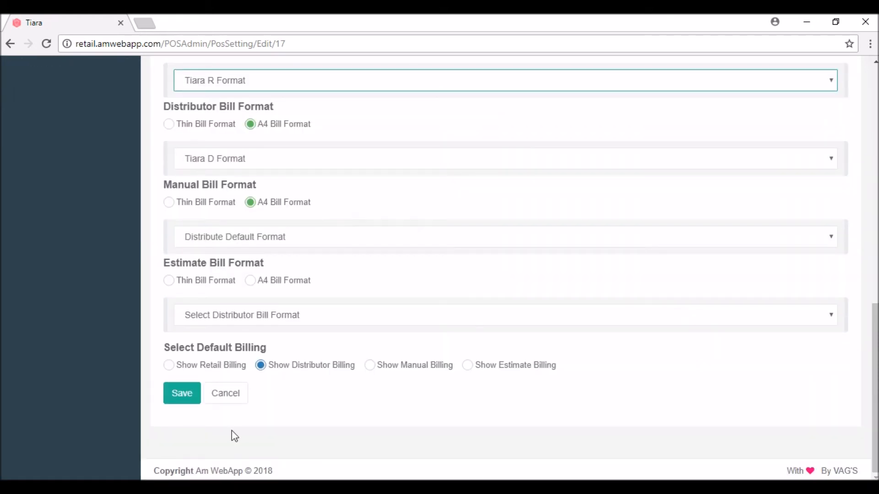
click(192, 399)
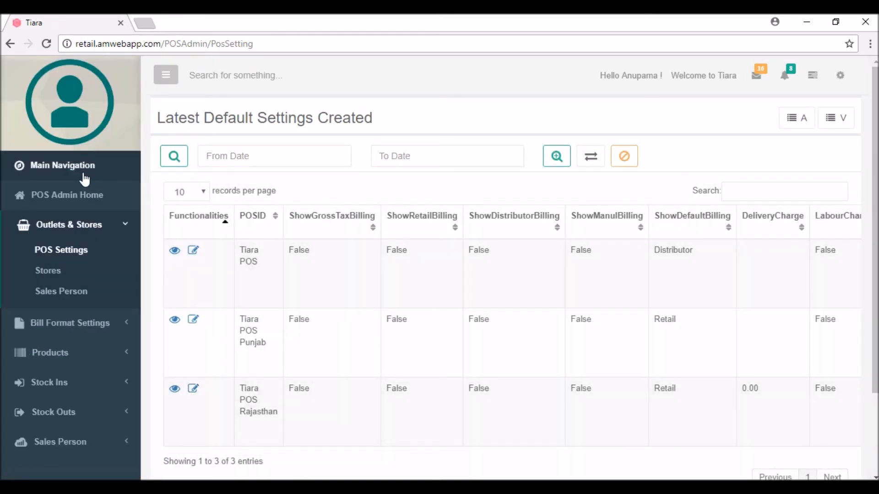
Leave the POS admin area and open Retail Billing for Tiara POS
click(18, 172)
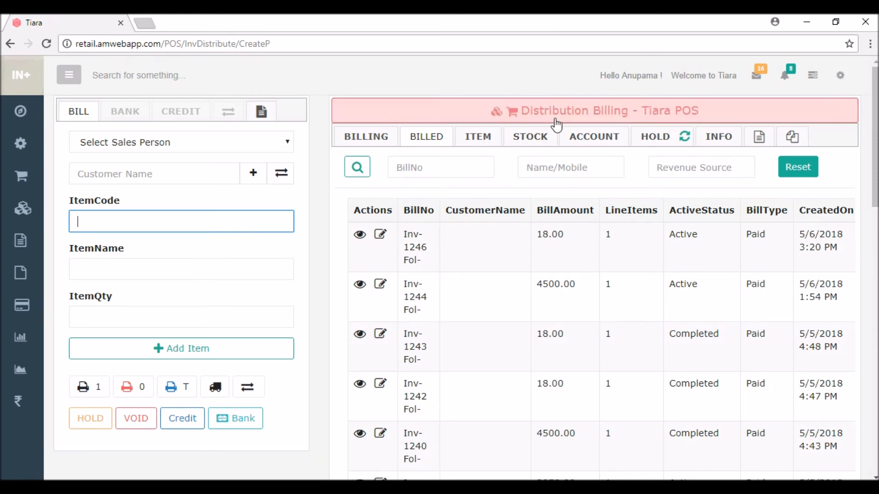
mouse_move(20, 176)
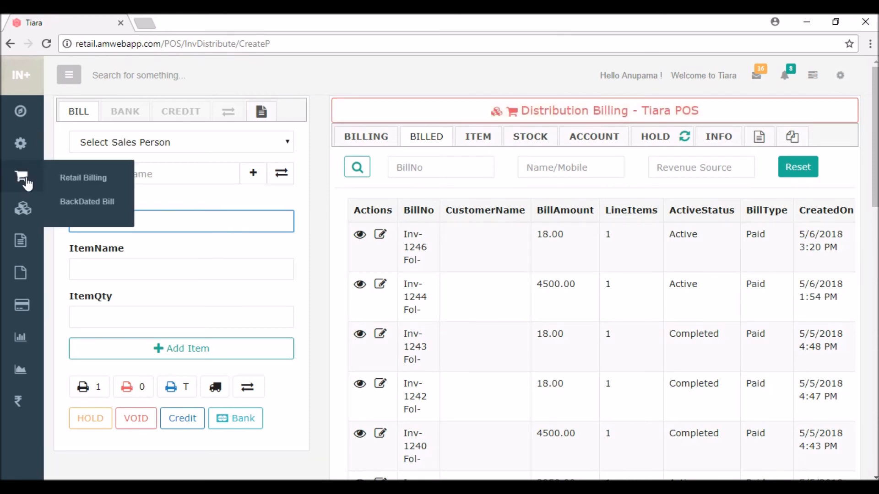
click(88, 181)
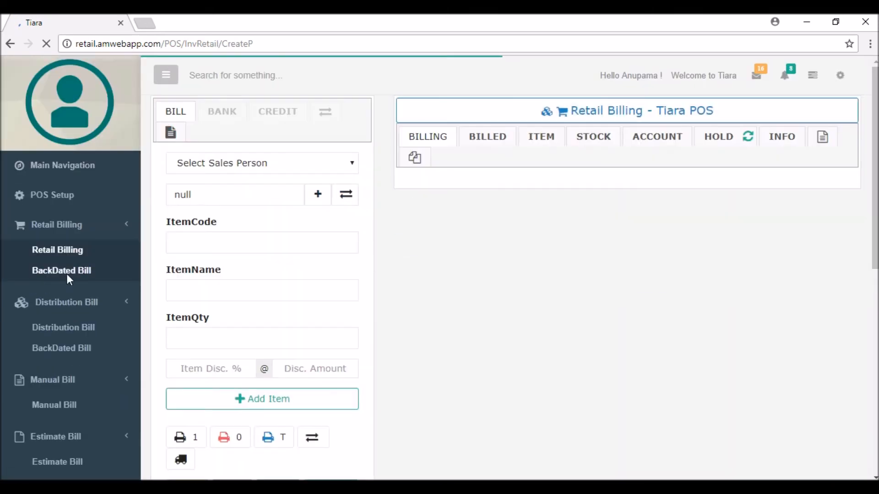
Add the item Limca with quantity 1 to the retail bill
click(109, 265)
text(limk)
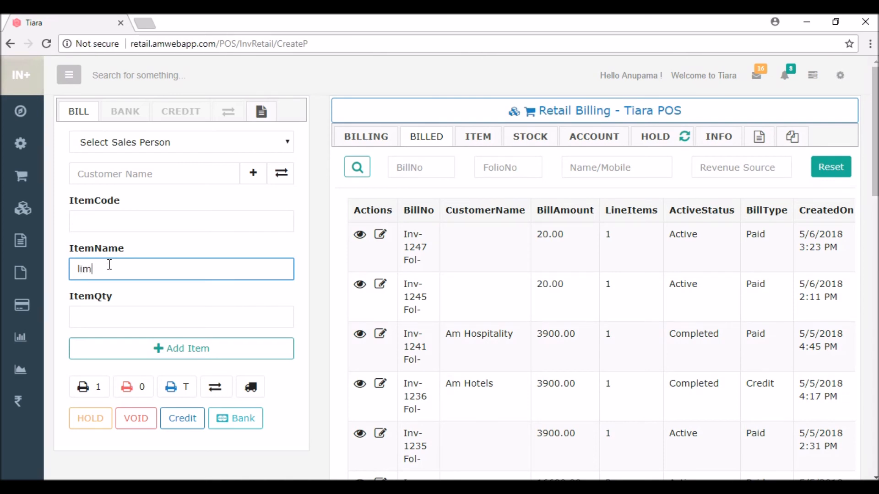
click(109, 291)
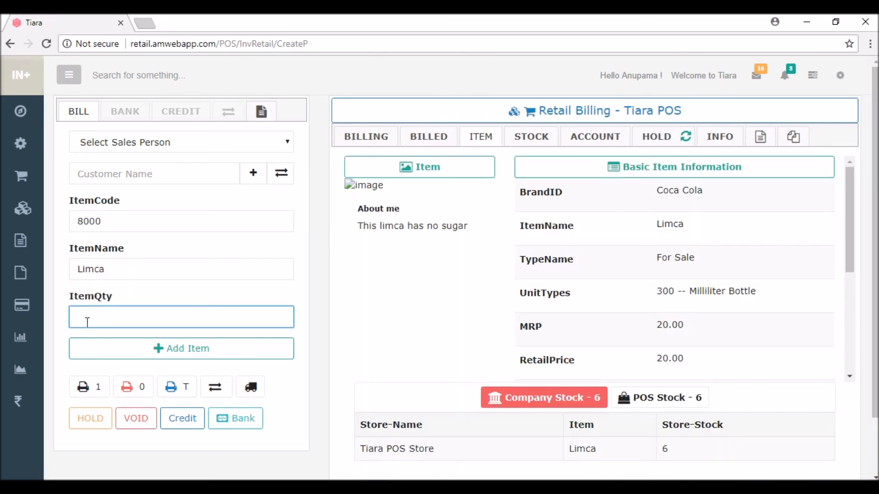
text(1)
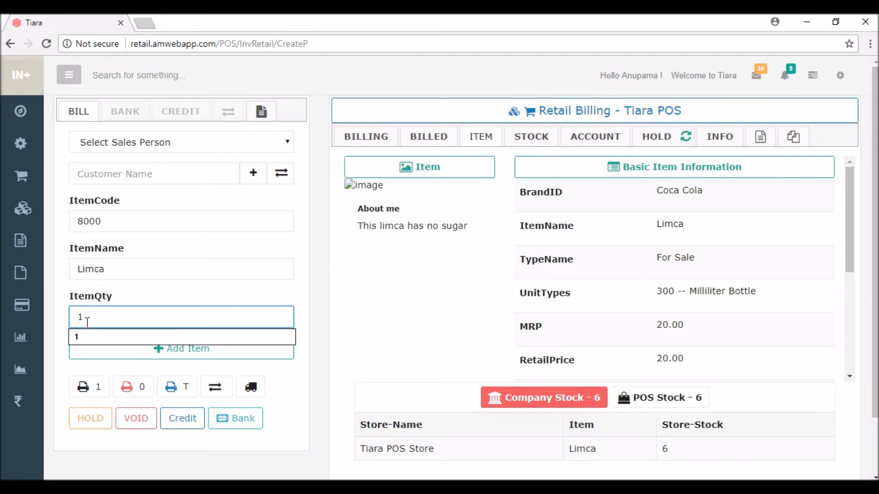
click(128, 362)
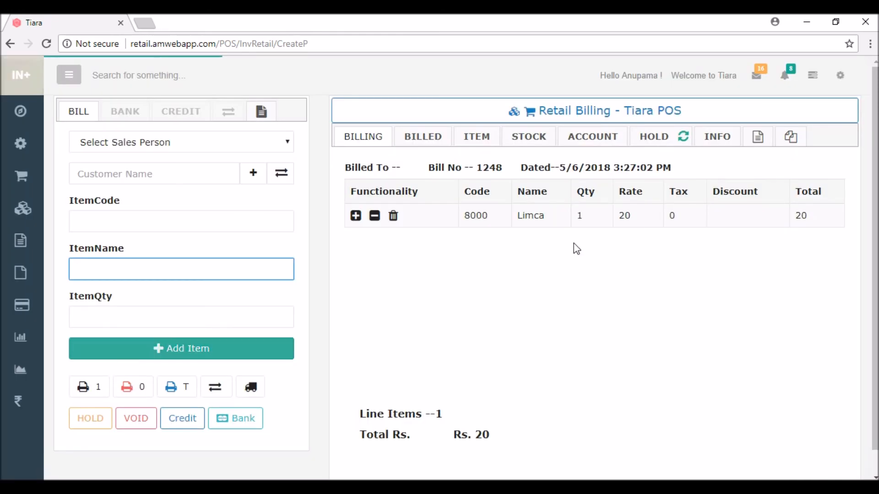
Preview the printed layout of the current retail bill
click(755, 143)
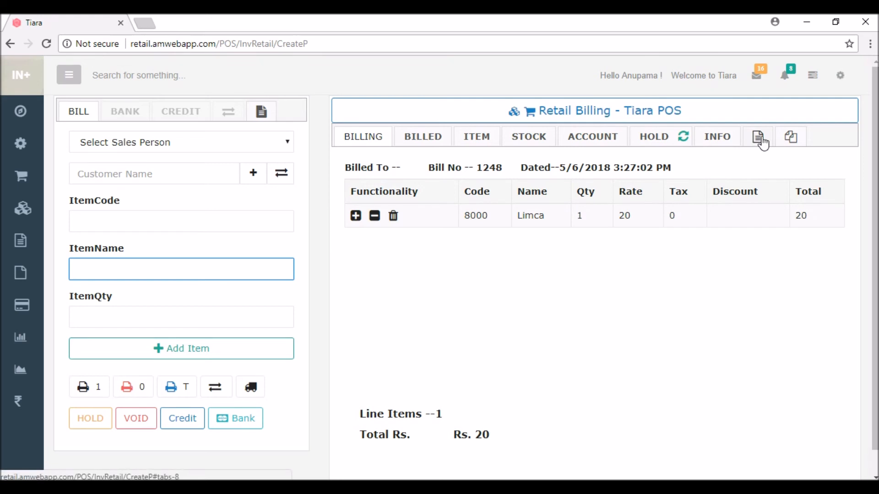